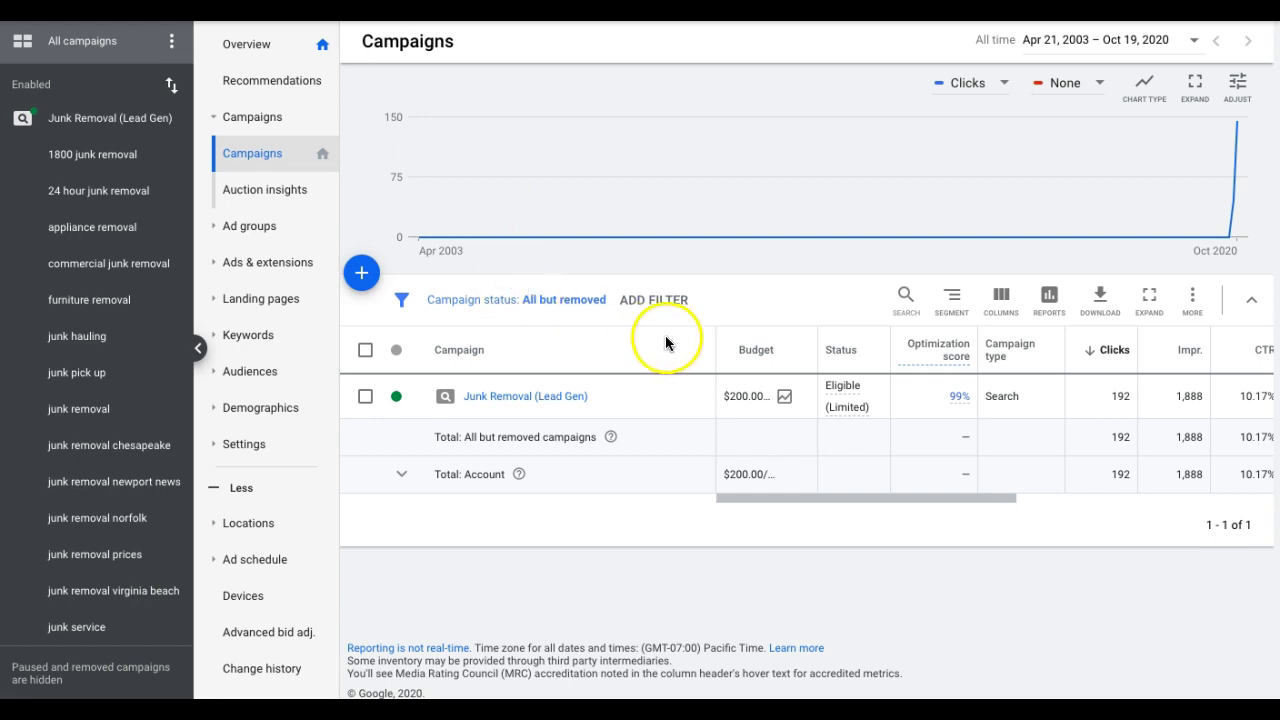
# Open the Junk Removal (Lead Gen) campaign and review the conversions, cost per conversion and clicks of its ad groups.
pyautogui.click(527, 398)
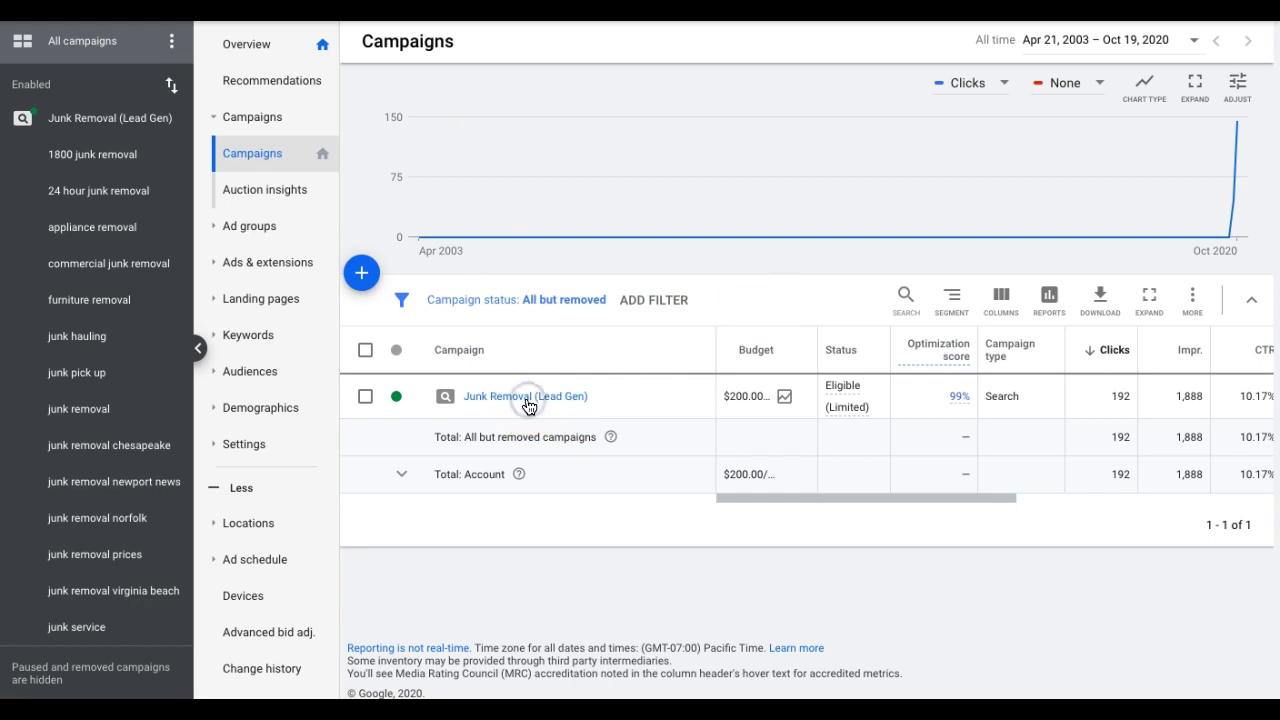
pyautogui.scroll(-2, 700, 400)
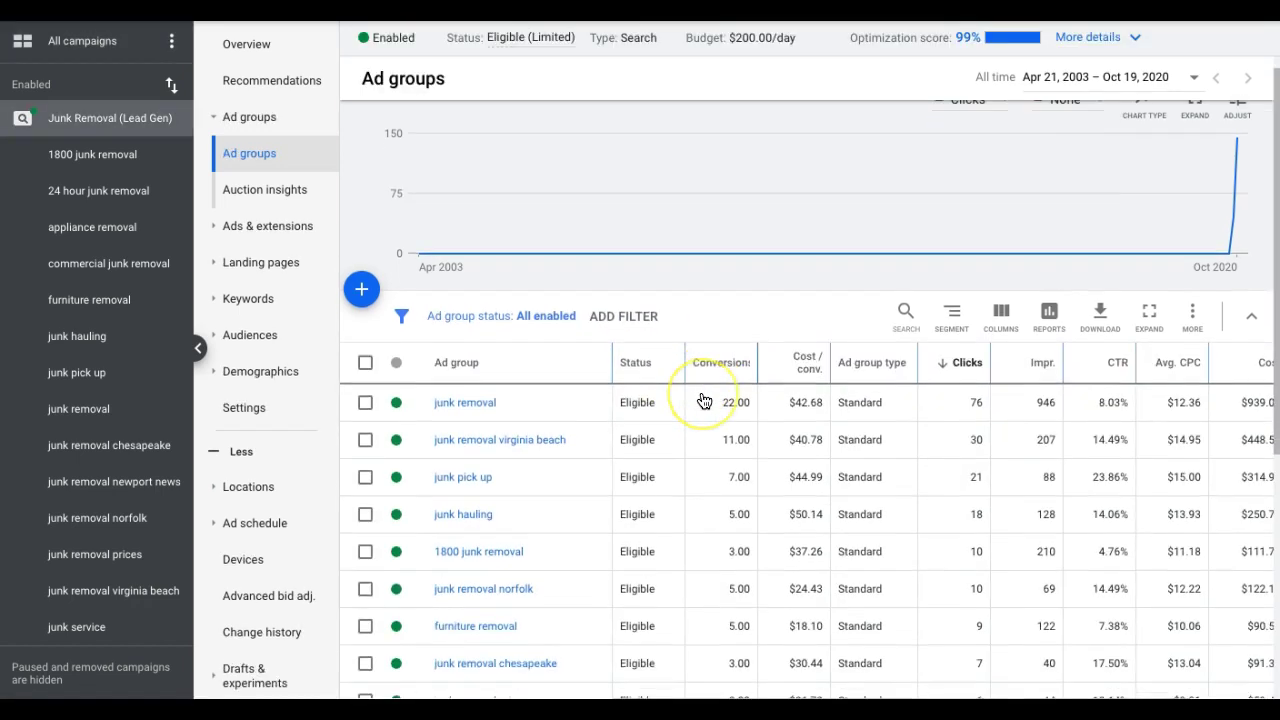
pyautogui.scroll(-1, 704, 400)
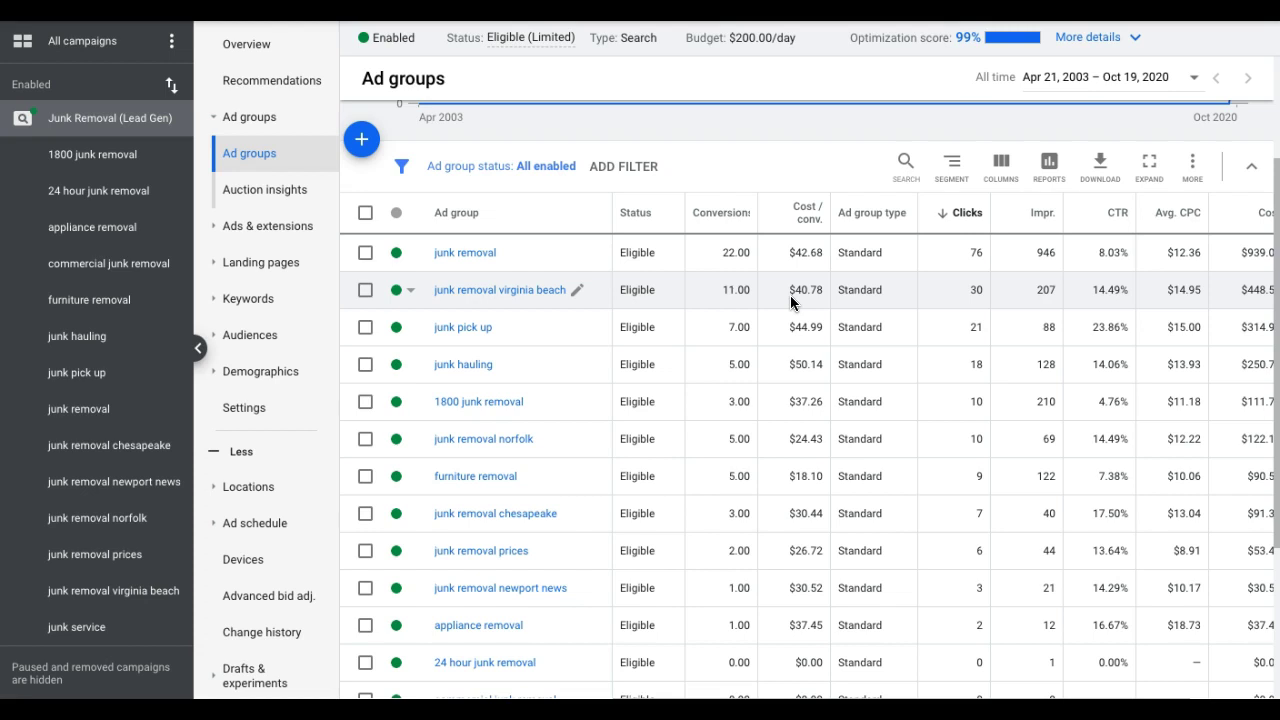
pyautogui.scroll(-3, 894, 366)
pyautogui.click(971, 514)
pyautogui.scroll(1, 782, 410)
pyautogui.scroll(5, 782, 403)
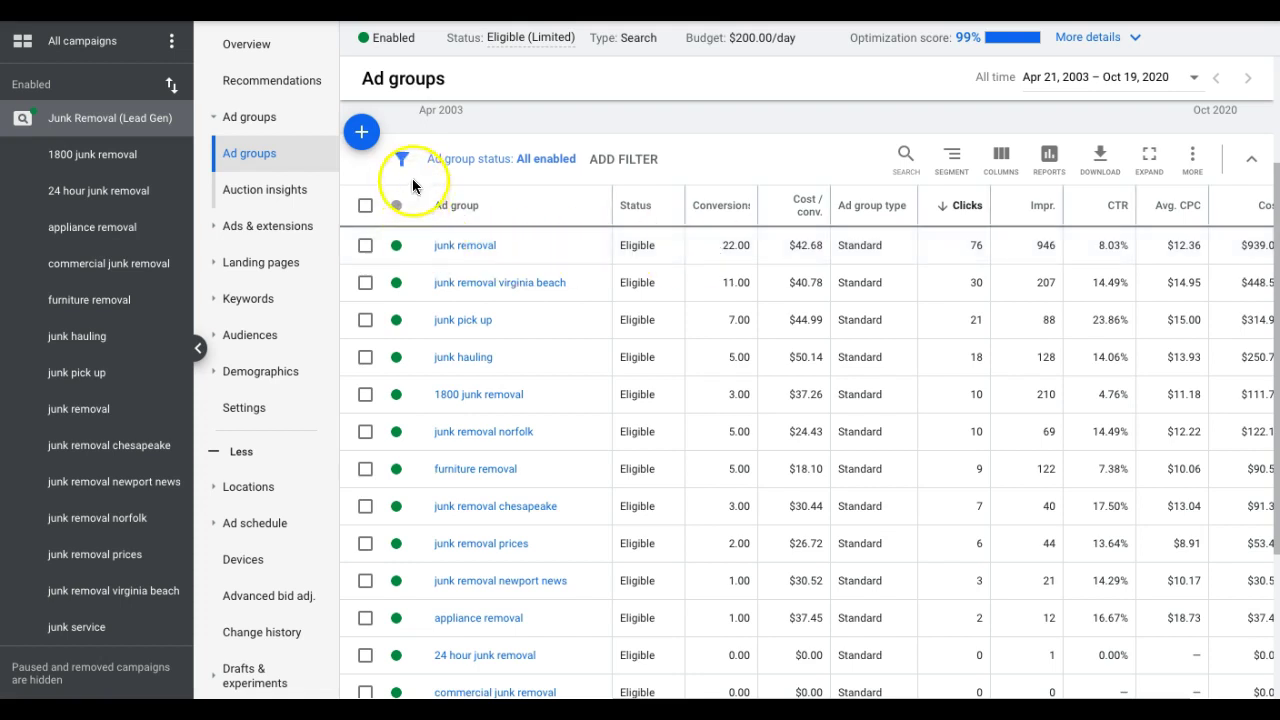
# Open the search keywords of the junk removal ad group and set the date range to All time.
pyautogui.click(474, 252)
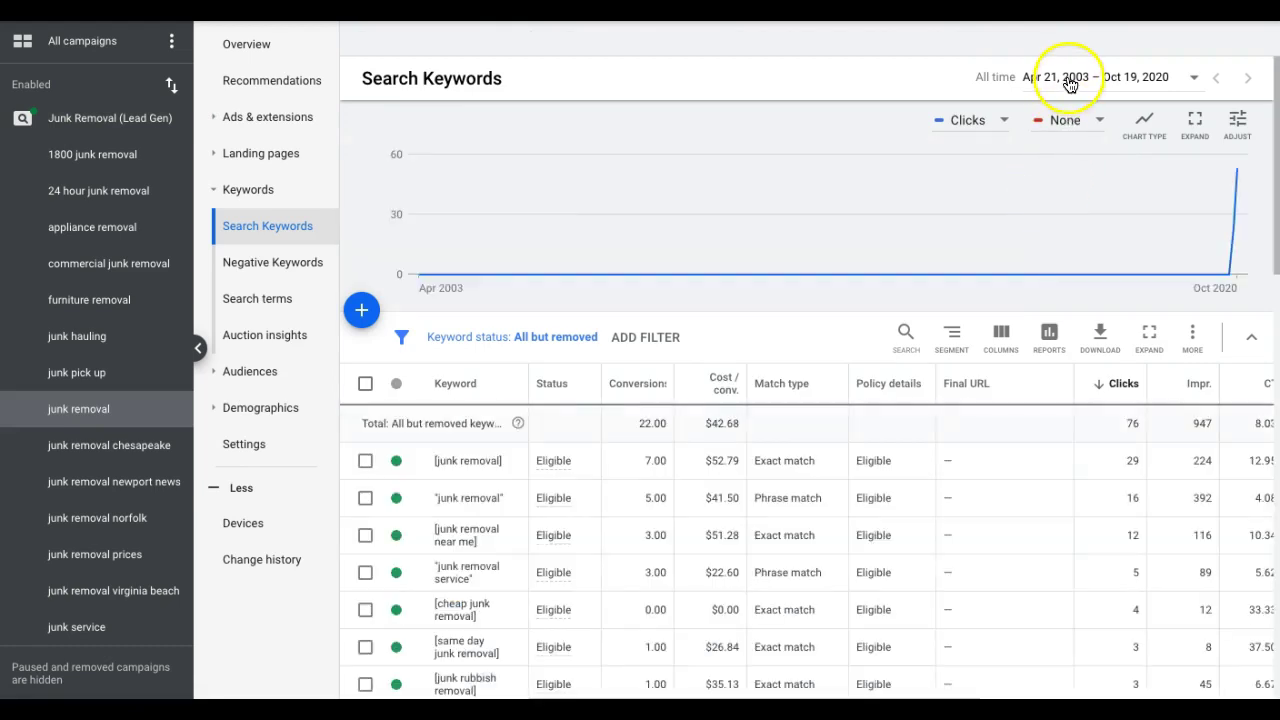
pyautogui.click(1068, 80)
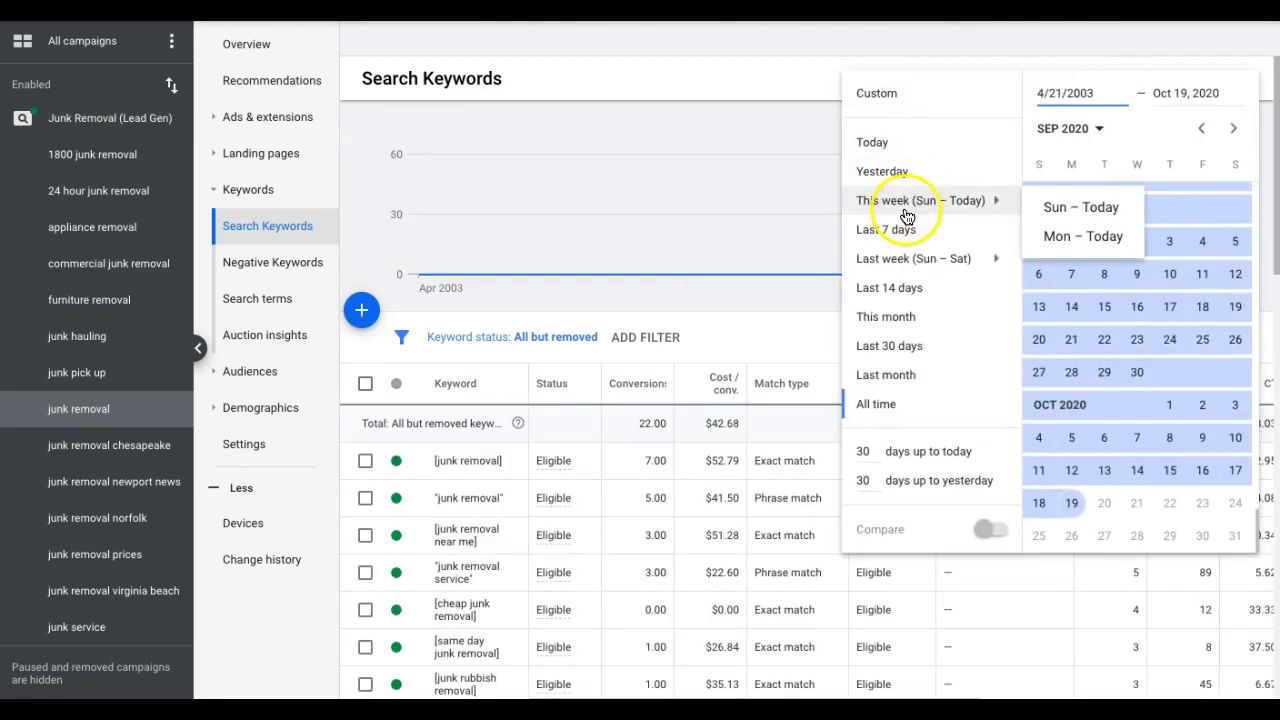
pyautogui.click(897, 401)
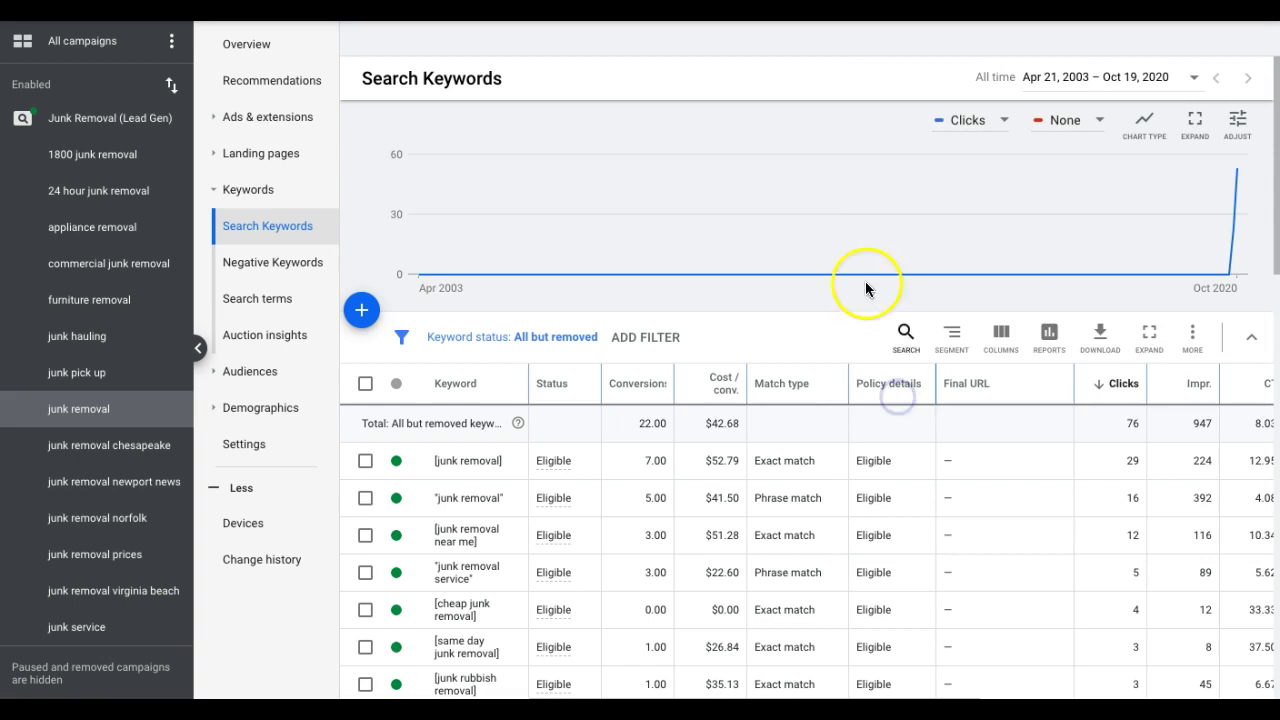
# Examine the junk removal ad group's keywords by conversions, cost per conversion, match type, clicks and click-through rate.
pyautogui.scroll(-3, 806, 380)
pyautogui.hscroll(1, 810, 383)
pyautogui.hscroll(4, 810, 383)
pyautogui.hscroll(-4, 810, 383)
pyautogui.scroll(1, 810, 384)
pyautogui.hscroll(-1, 810, 383)
pyautogui.hscroll(2, 808, 380)
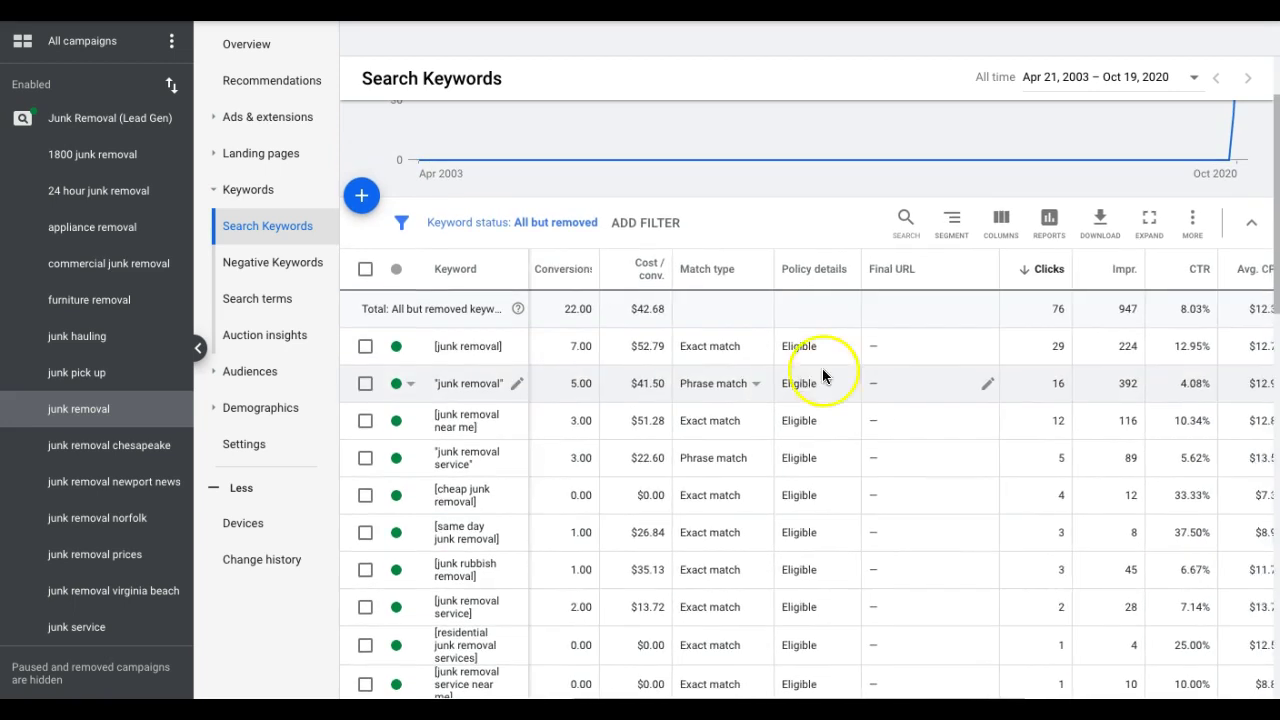
pyautogui.scroll(-2, 960, 378)
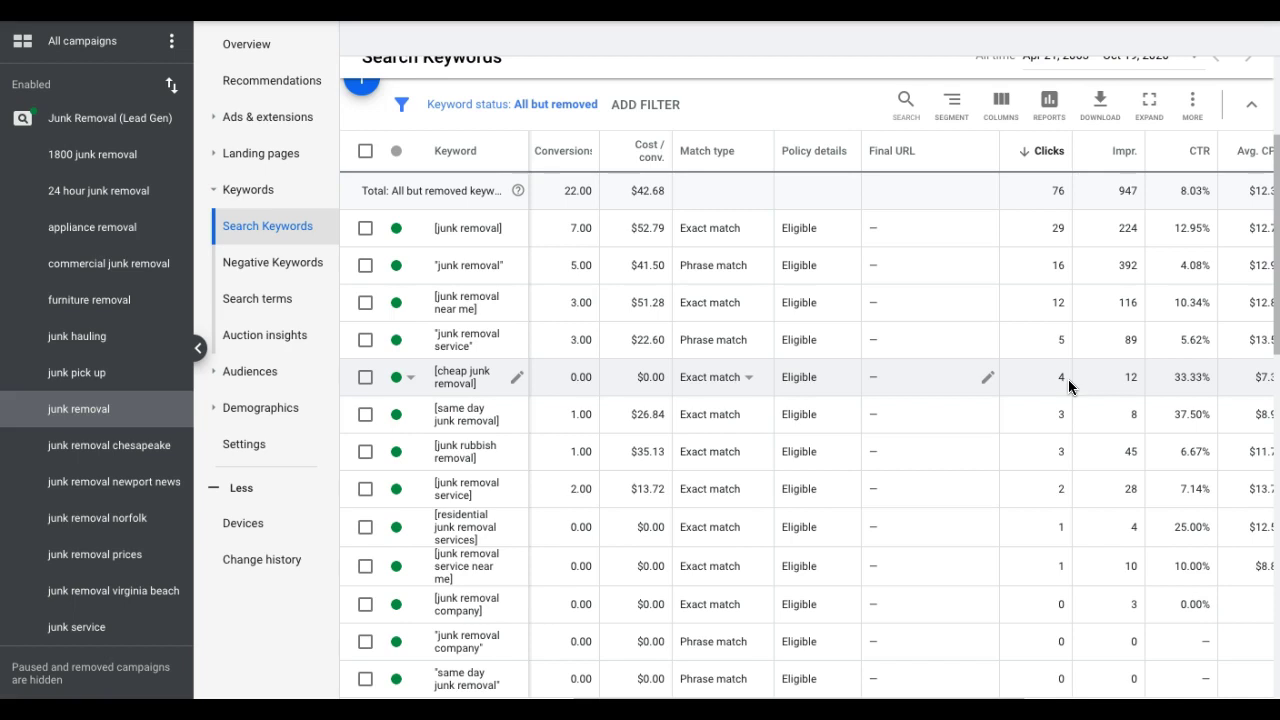
pyautogui.scroll(-3, 1068, 379)
pyautogui.scroll(3, 1068, 379)
pyautogui.scroll(1, 1068, 379)
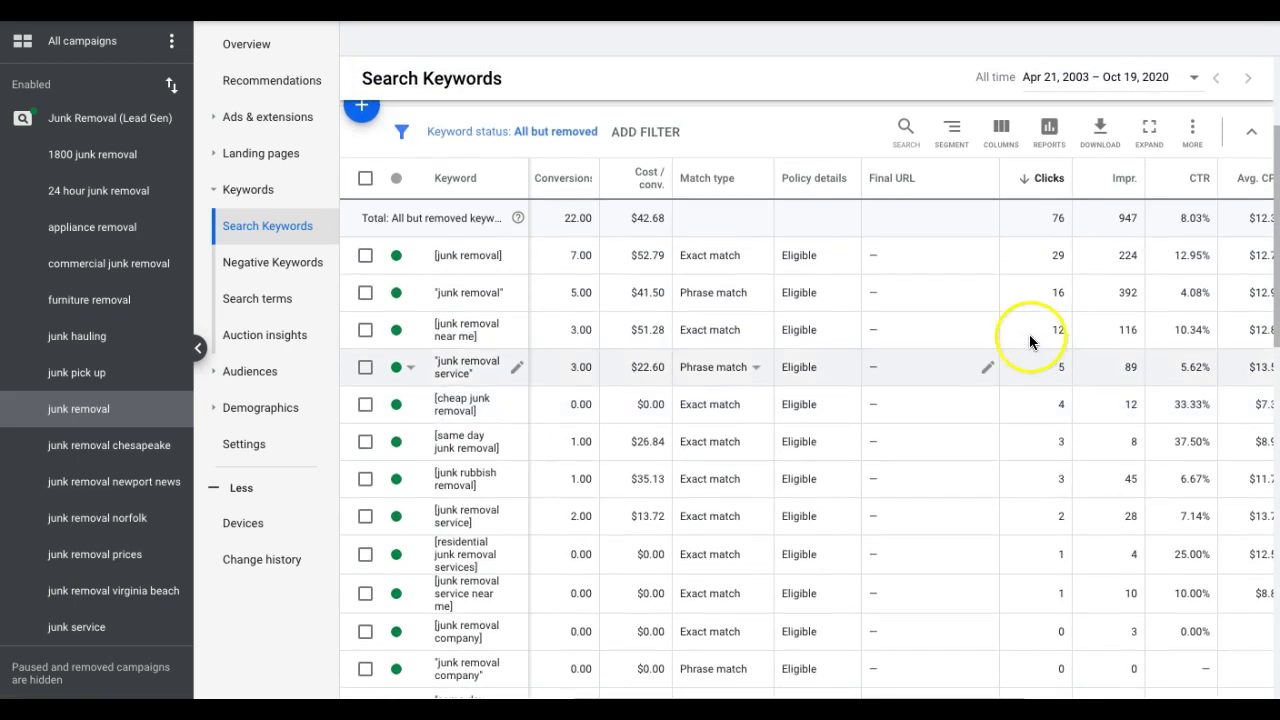
pyautogui.scroll(1, 1021, 330)
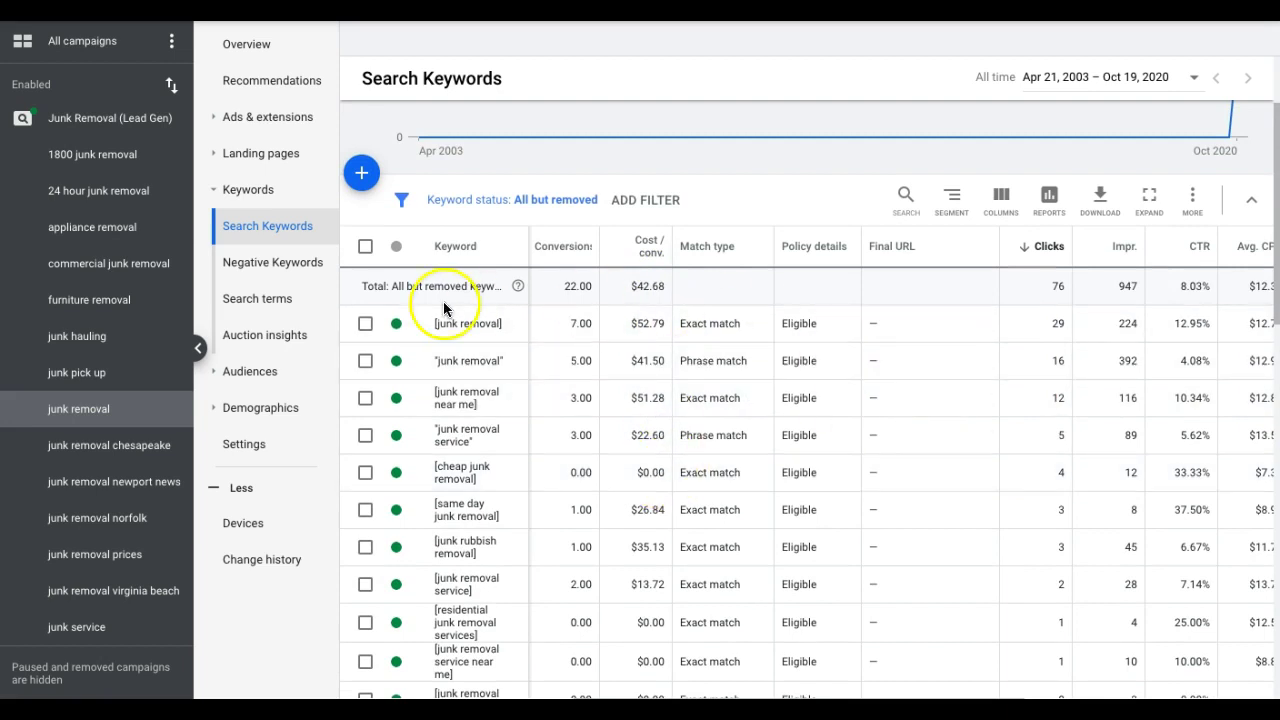
# Return to the campaign's ad groups and review the keyword performance of the junk removal virginia beach ad group.
pyautogui.click(90, 119)
pyautogui.click(263, 119)
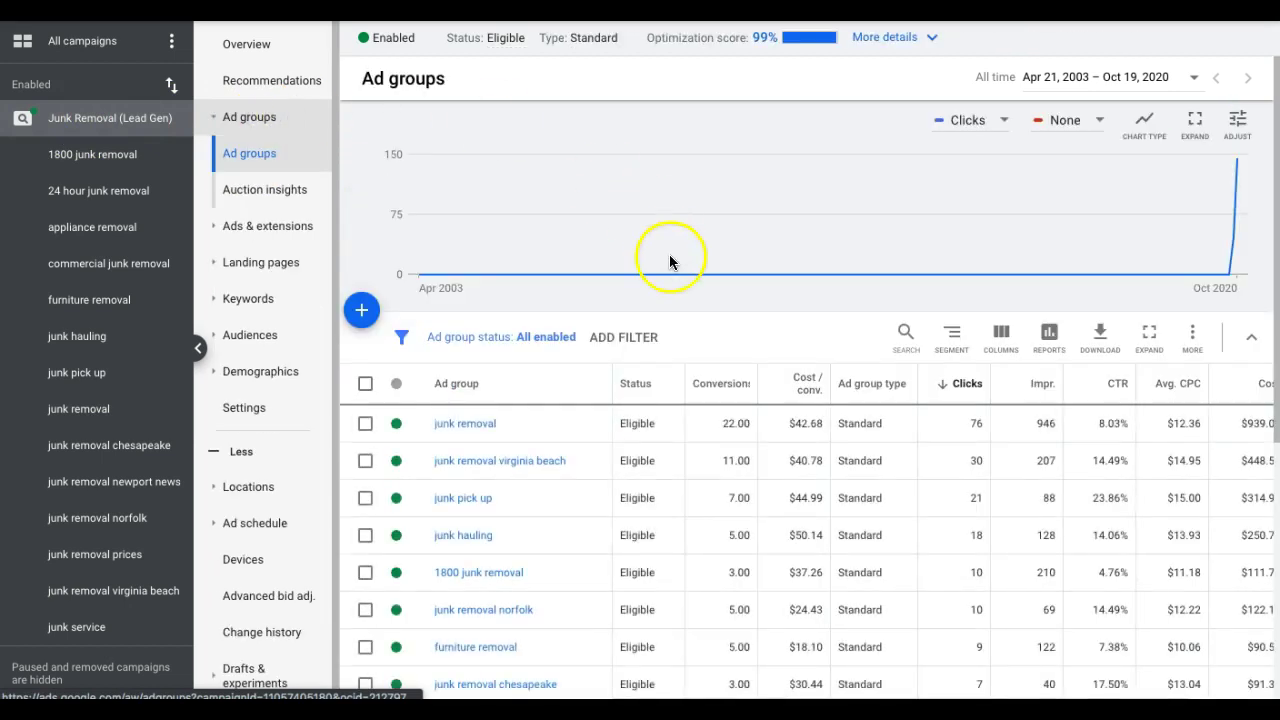
pyautogui.click(522, 464)
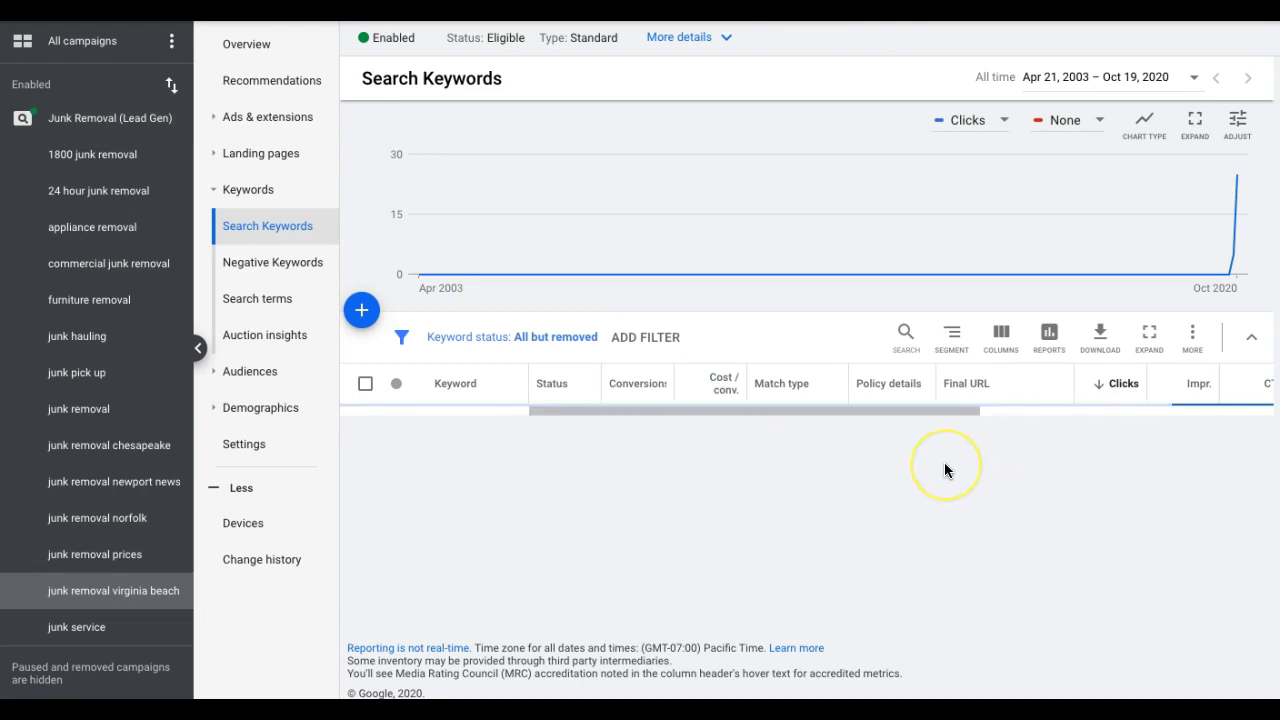
pyautogui.scroll(-1, 944, 470)
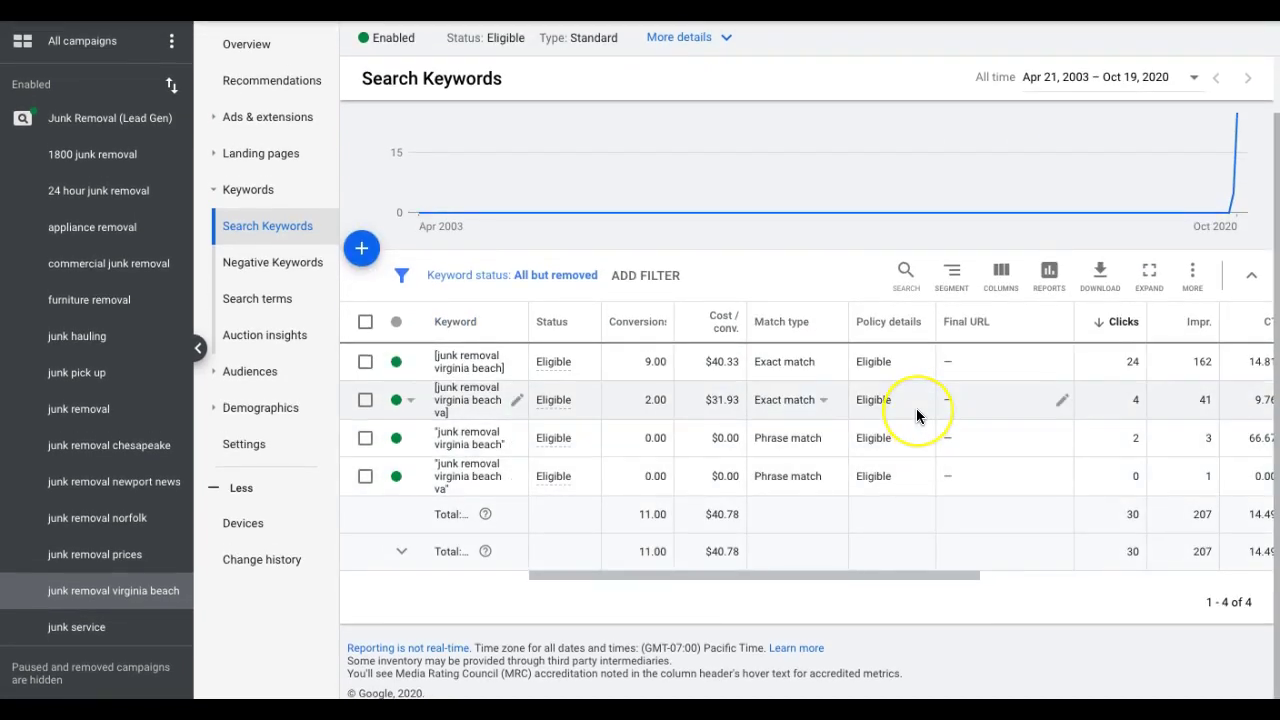
pyautogui.hscroll(3, 917, 414)
pyautogui.scroll(1, 917, 414)
pyautogui.hscroll(-3, 916, 408)
pyautogui.scroll(1, 916, 408)
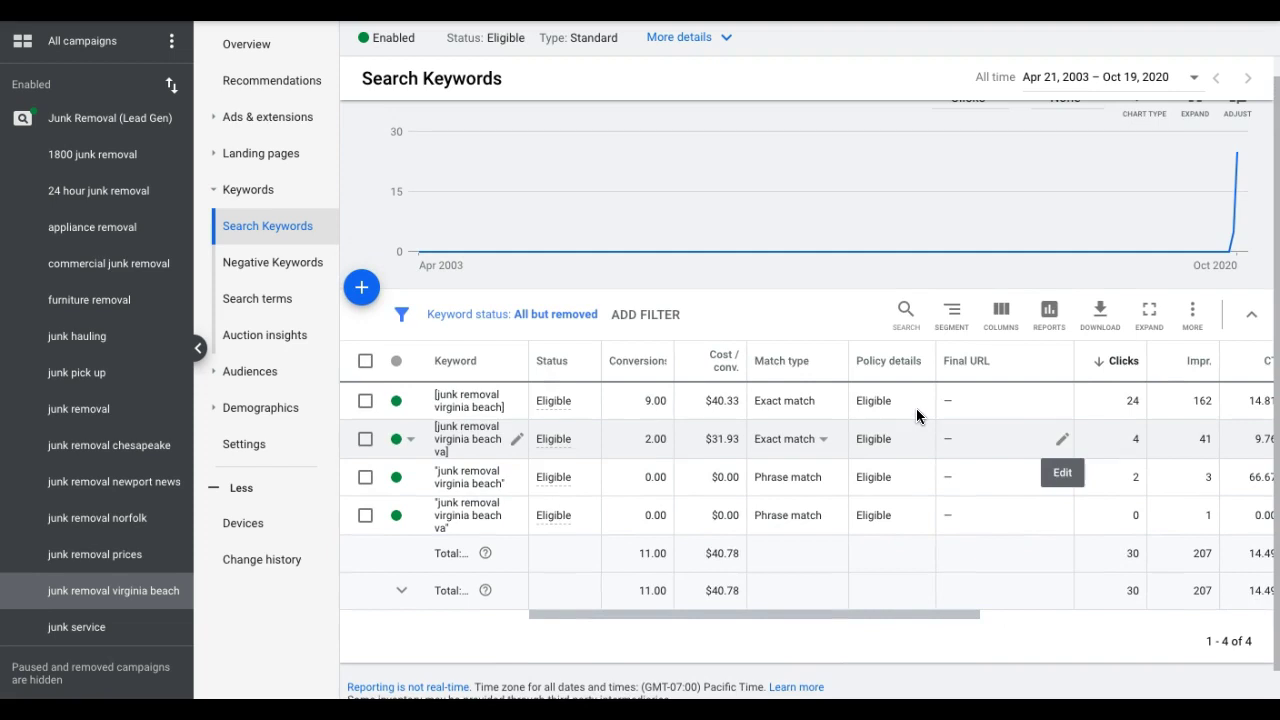
# Go back to the campaign's ad groups and compare their clicks, average CPC, cost and conversion rate.
pyautogui.click(90, 133)
pyautogui.click(267, 130)
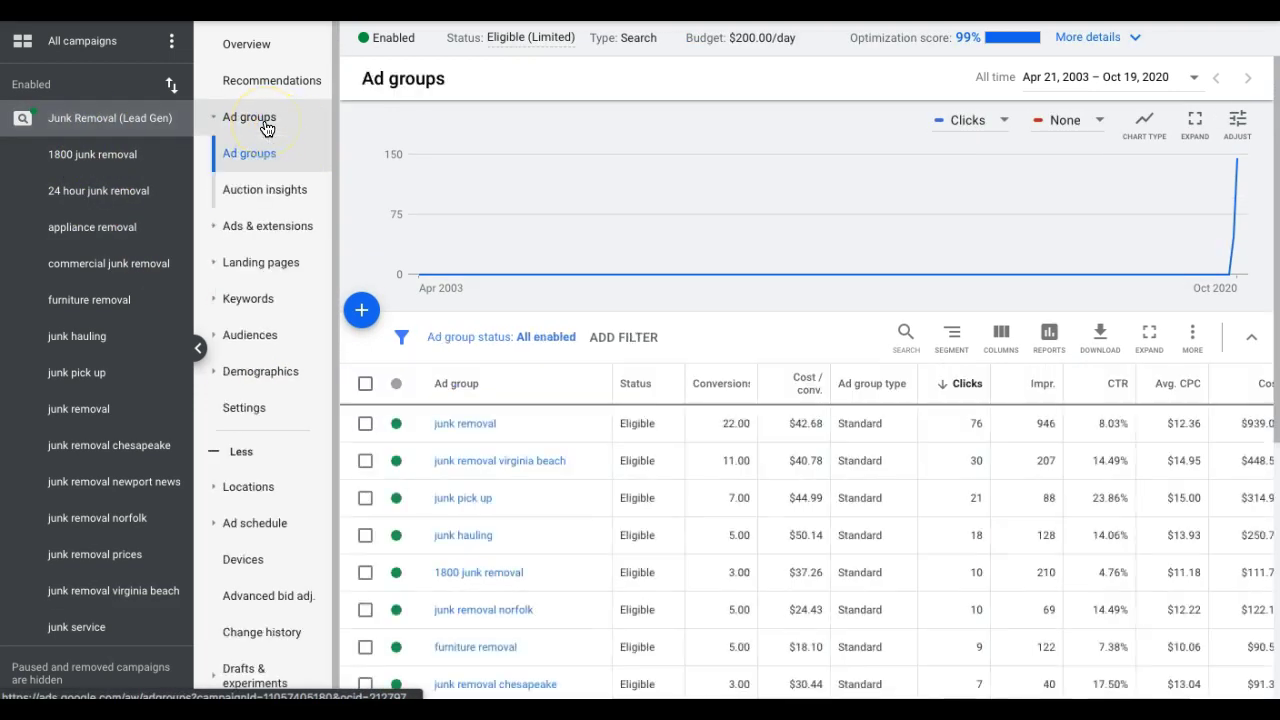
pyautogui.scroll(-3, 738, 348)
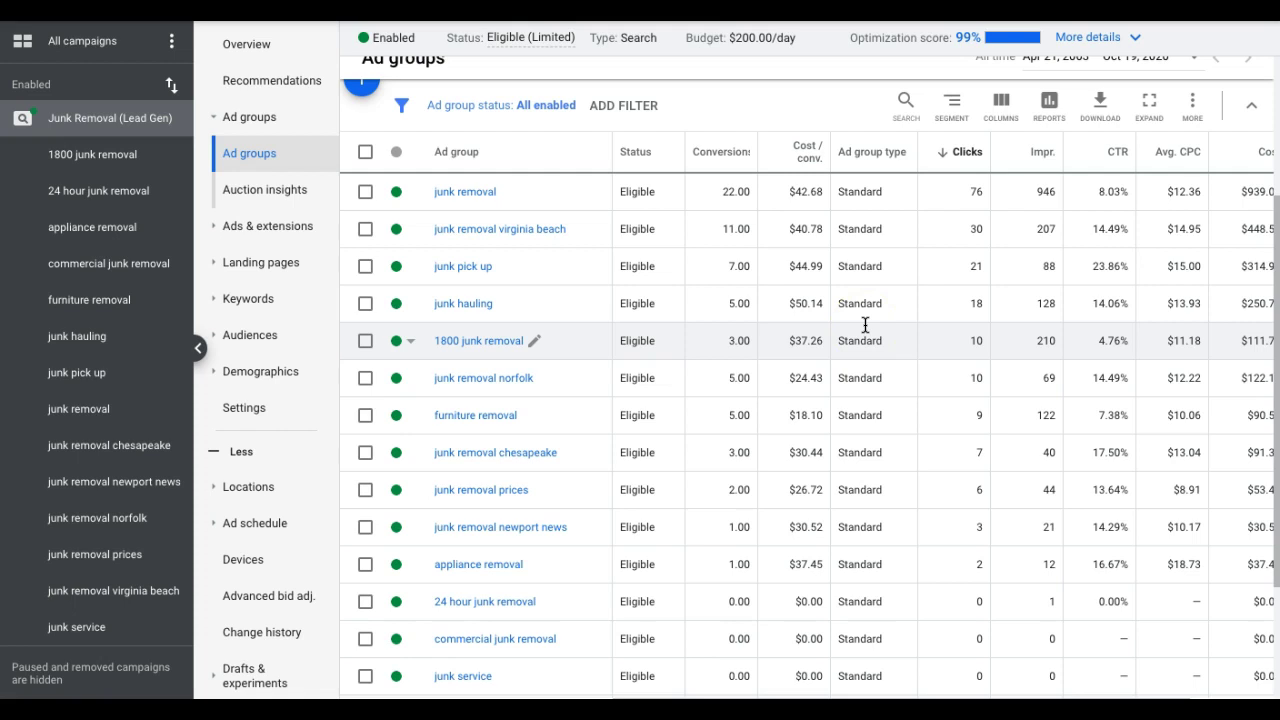
pyautogui.hscroll(2, 957, 314)
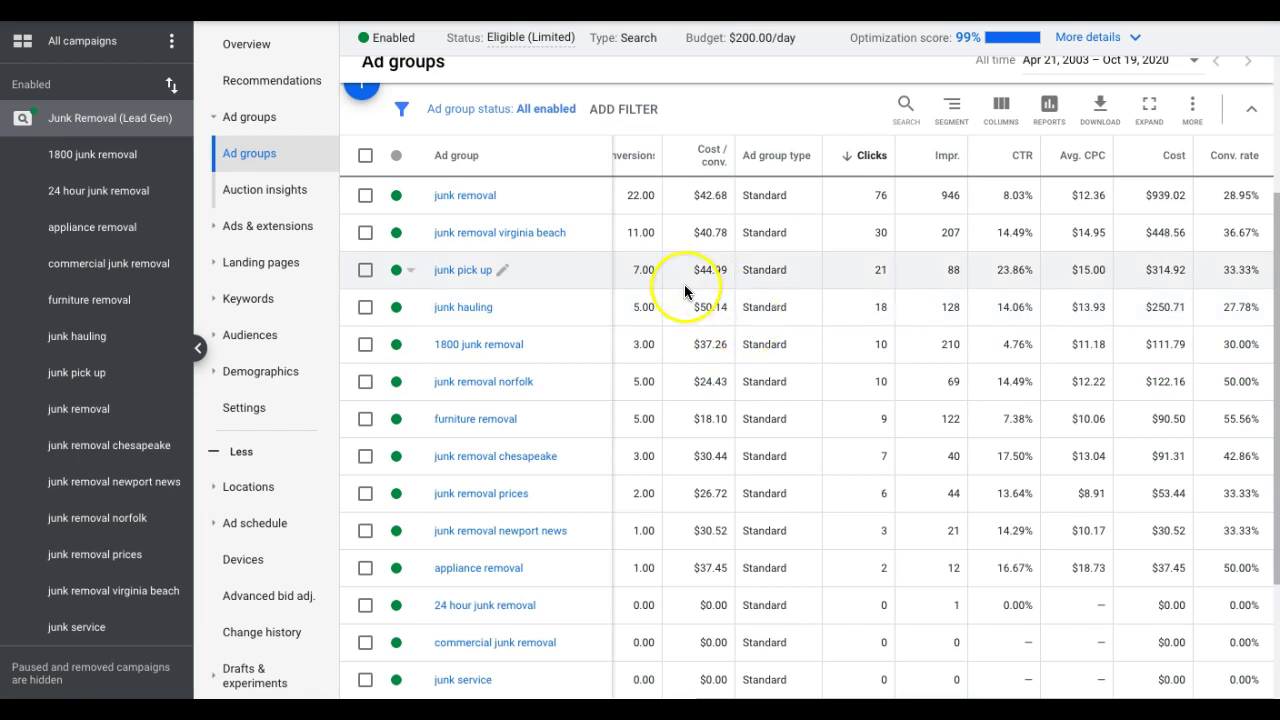
pyautogui.hscroll(-2, 684, 284)
pyautogui.hscroll(-2, 684, 284)
pyautogui.scroll(1, 684, 284)
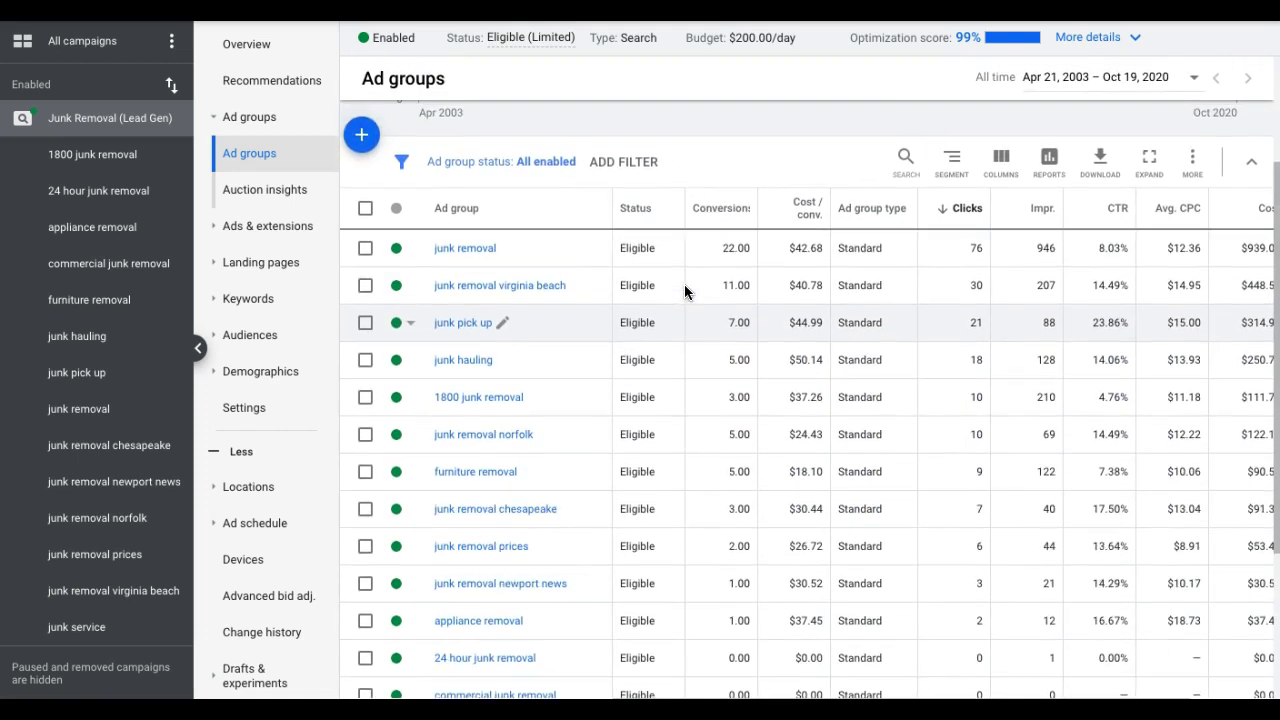
# Reopen the junk removal ad group's keywords and check the exact match [junk removal] keyword's average CPC and cost per conversion.
pyautogui.click(462, 249)
pyautogui.scroll(-2, 726, 389)
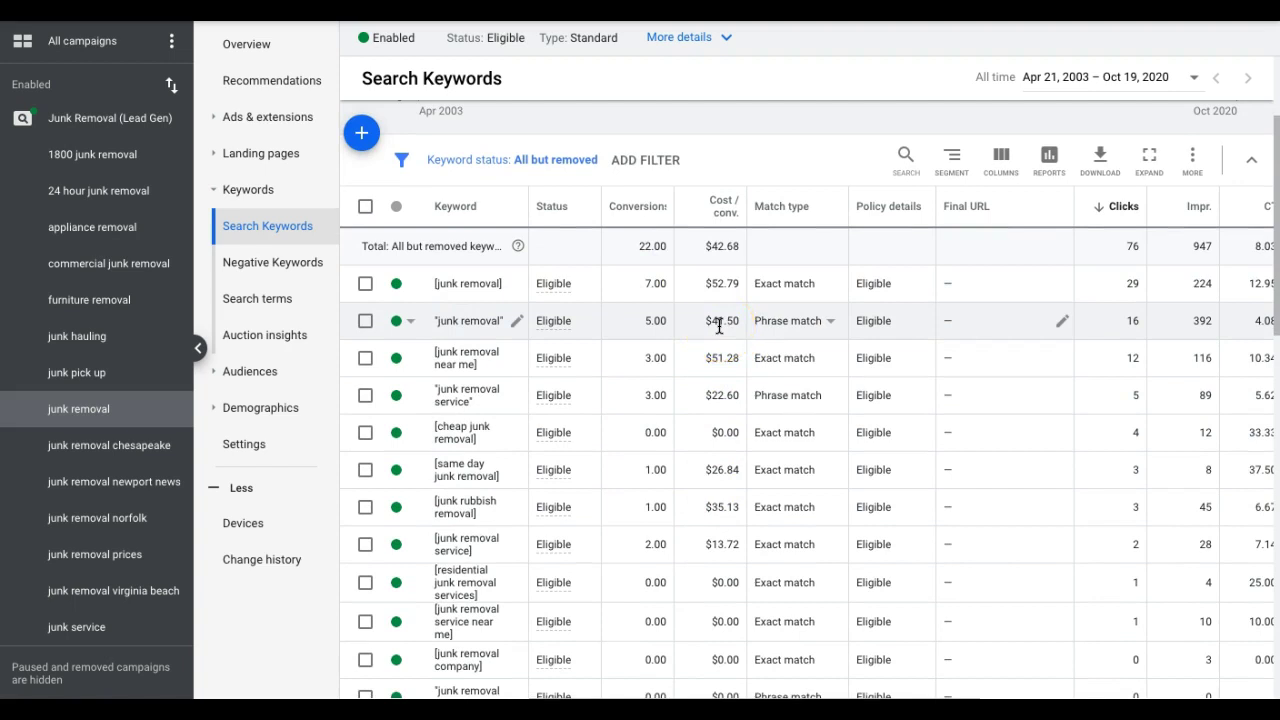
pyautogui.click(724, 283)
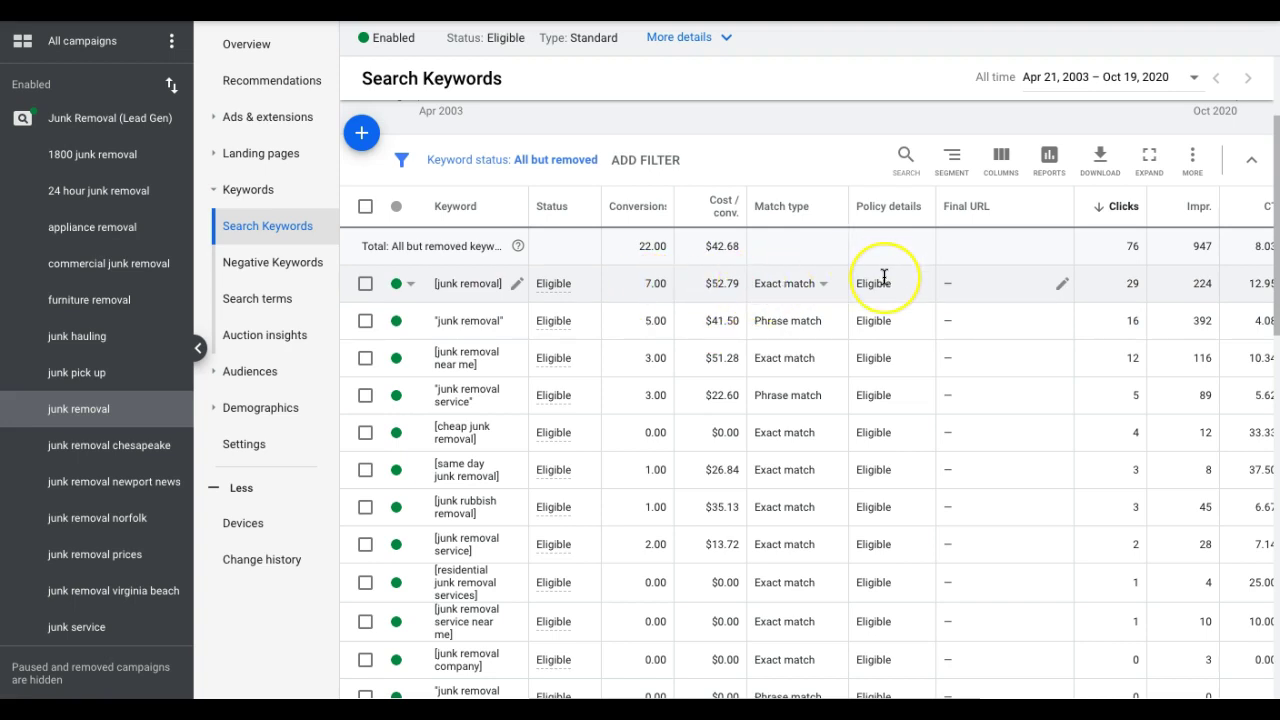
pyautogui.hscroll(3, 883, 276)
pyautogui.scroll(1, 883, 276)
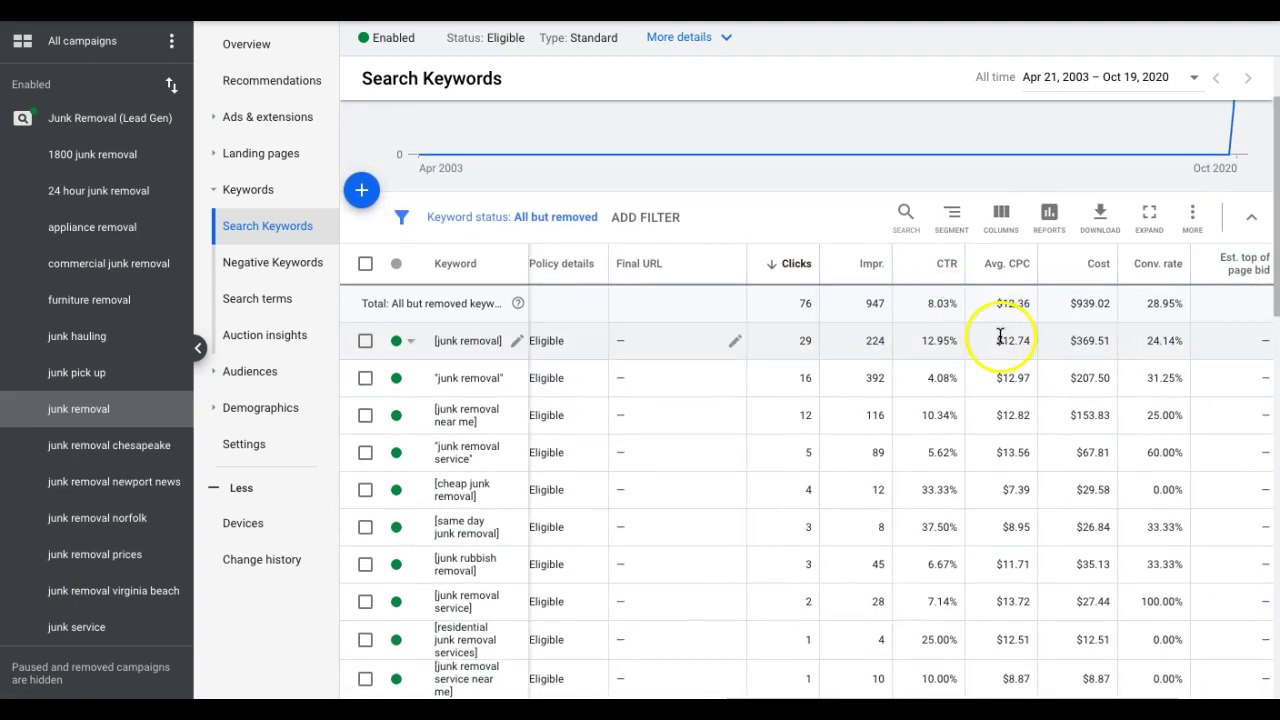
pyautogui.hscroll(1, 1000, 338)
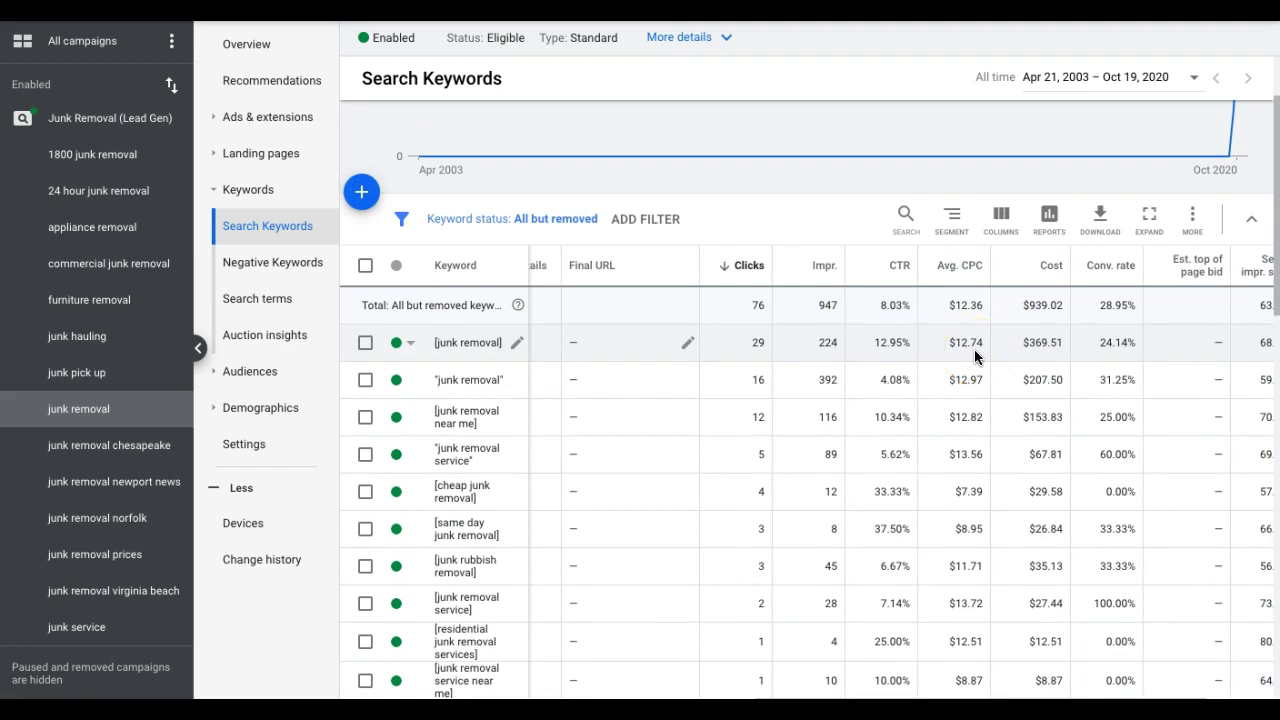
pyautogui.hscroll(-5, 975, 357)
pyautogui.scroll(1, 970, 360)
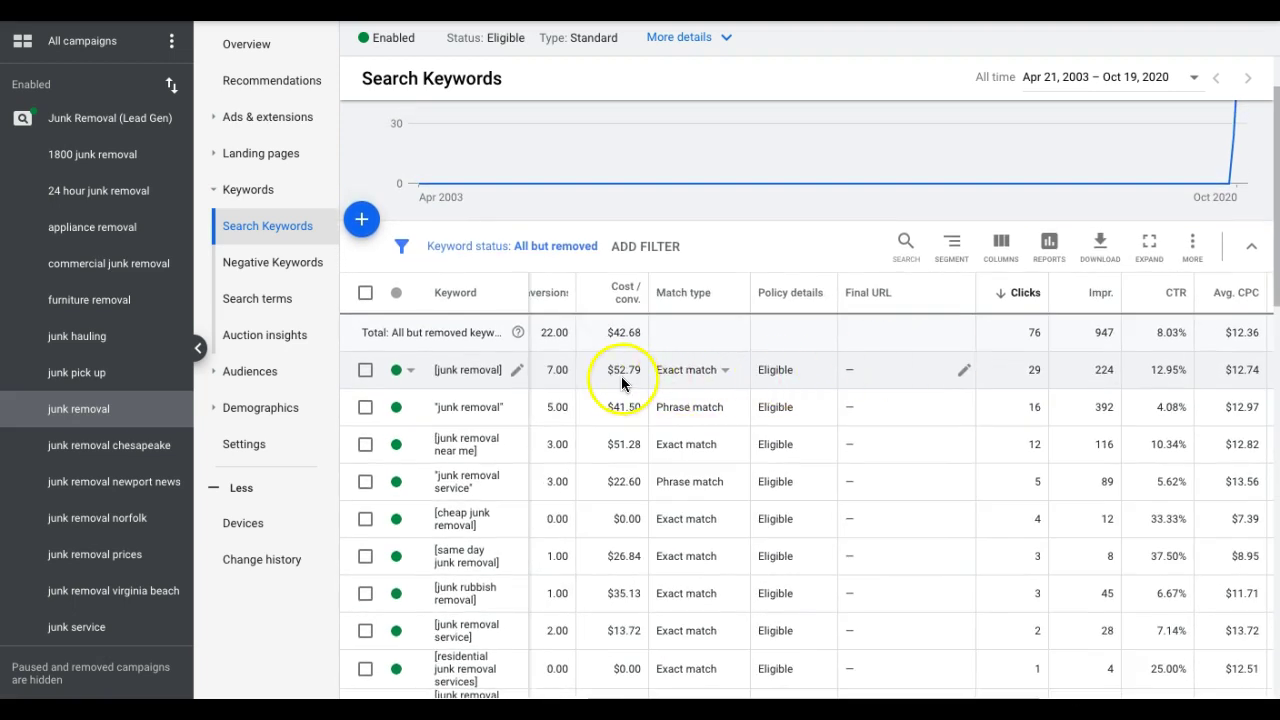
# Compare the clicks, cost and conversion rate of the exact match and phrase match junk removal keywords.
pyautogui.hscroll(4, 820, 368)
pyautogui.scroll(1, 820, 368)
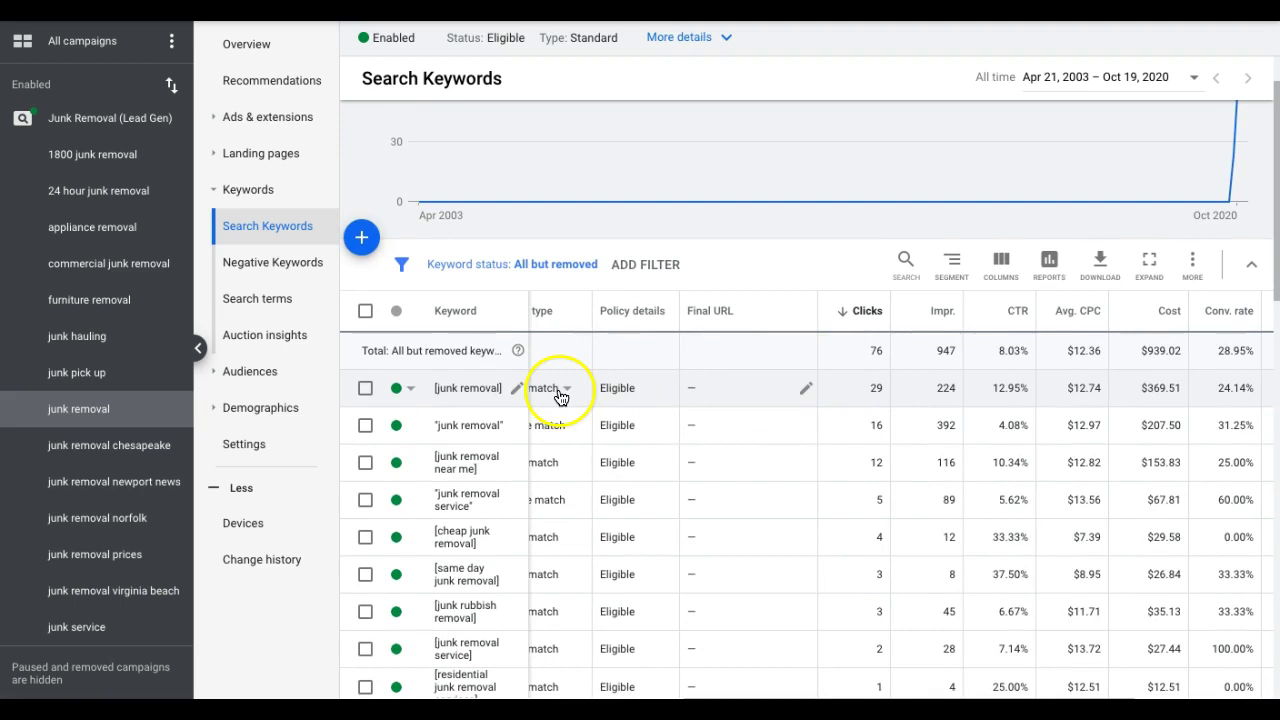
pyautogui.hscroll(-4, 557, 394)
pyautogui.scroll(1, 557, 394)
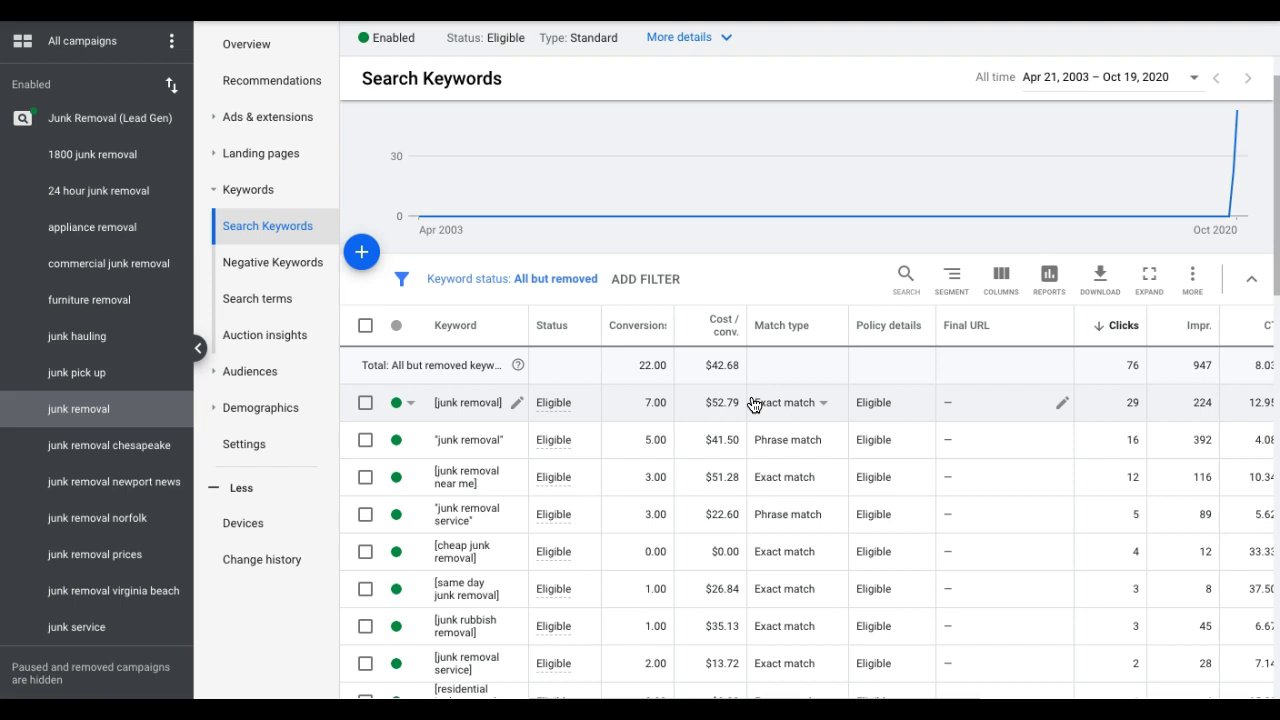
pyautogui.hscroll(5, 891, 406)
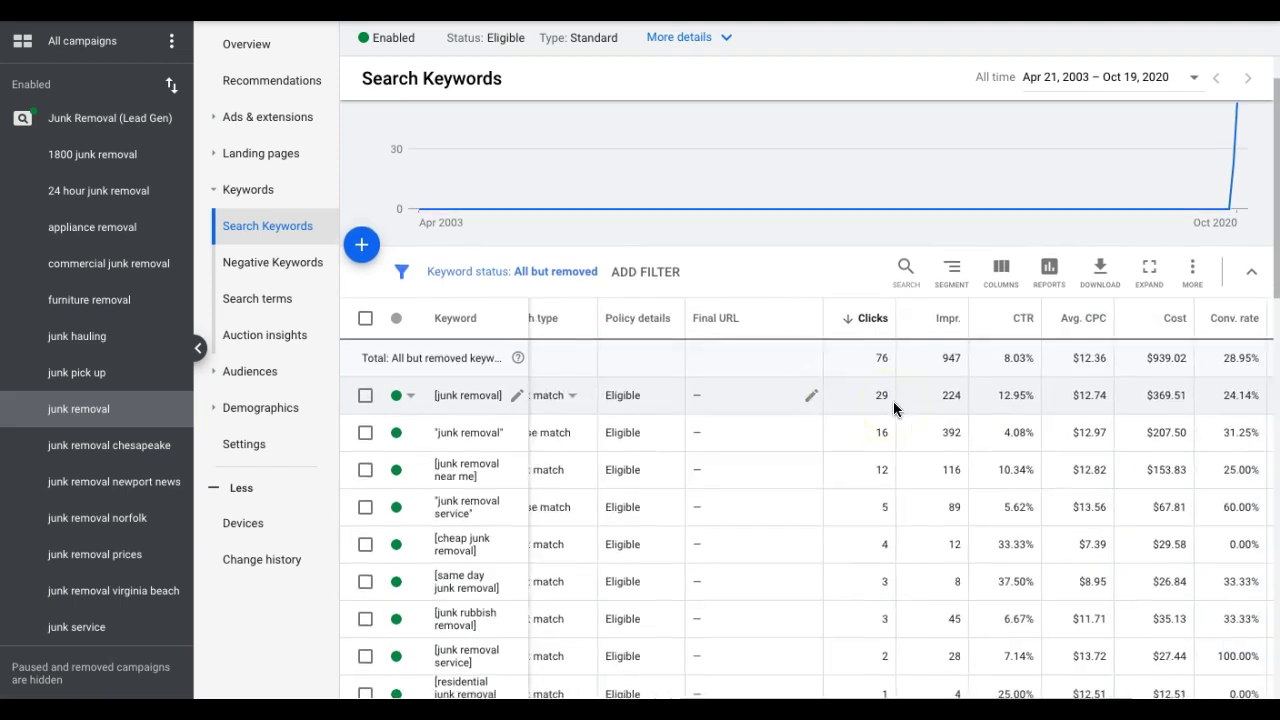
pyautogui.hscroll(2, 893, 401)
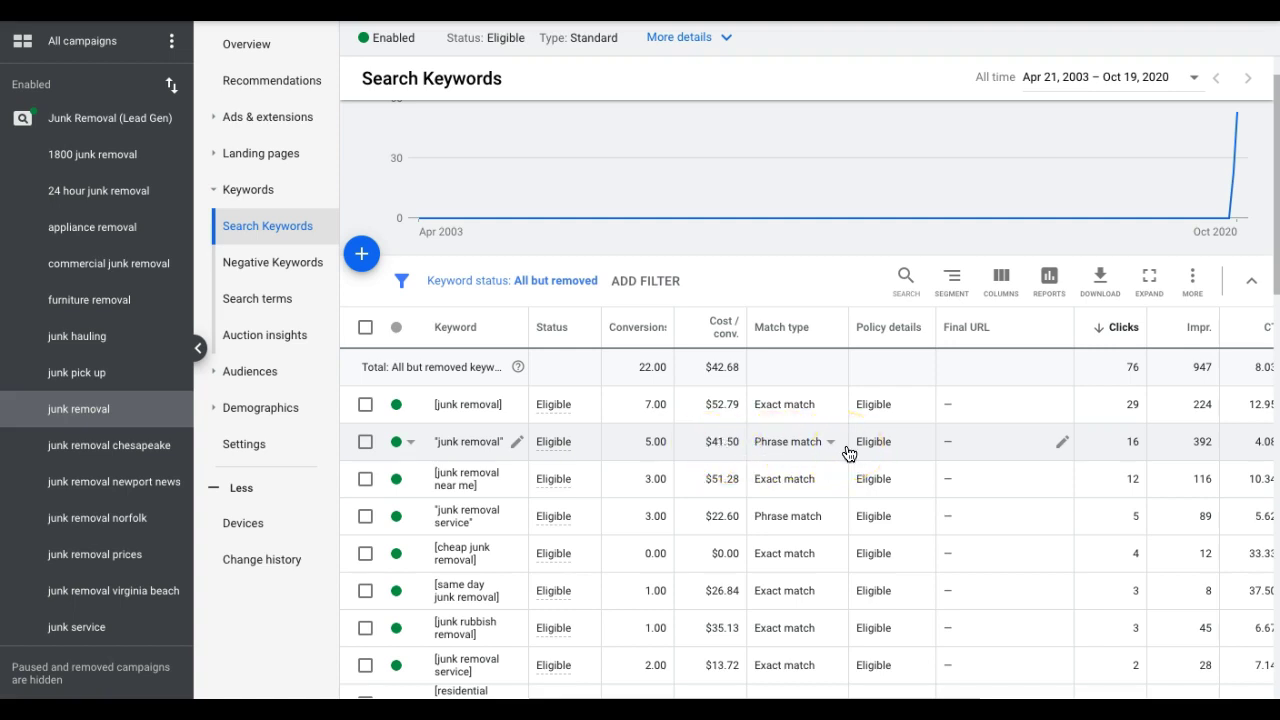
# Examine the search impression share and search top impression share of the junk removal keywords alongside their match types.
pyautogui.hscroll(10, 848, 453)
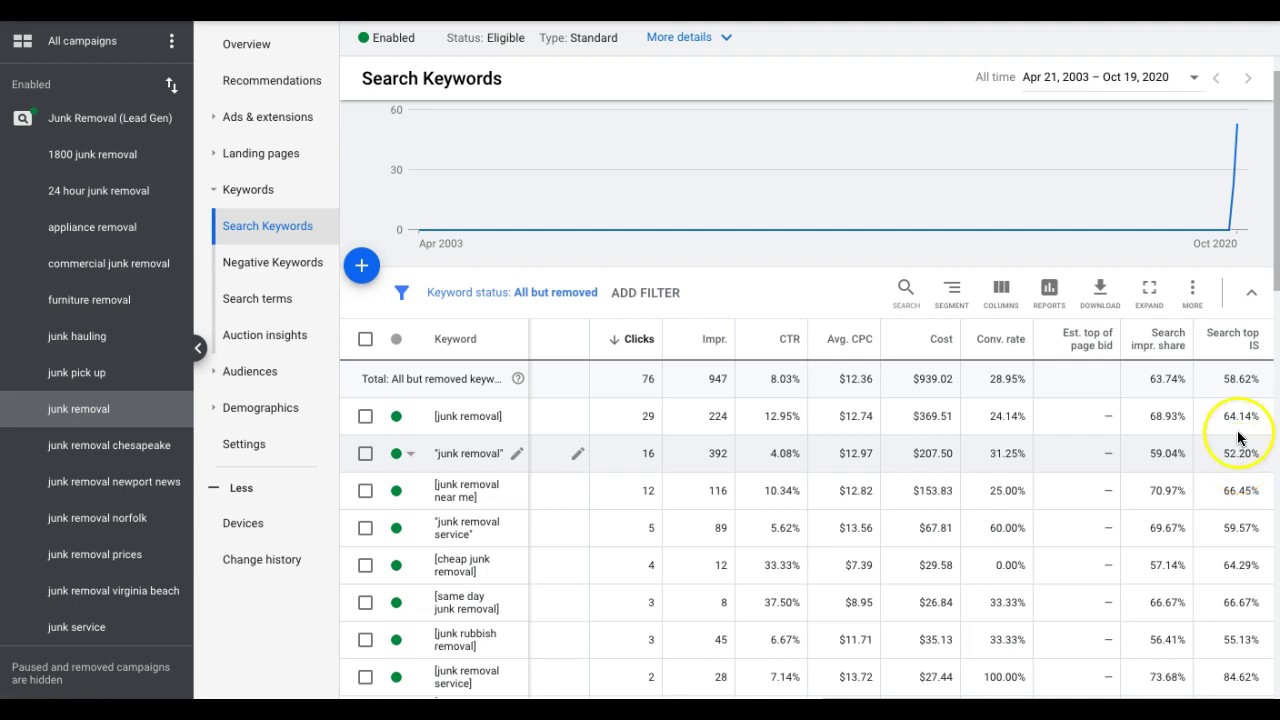
pyautogui.moveTo(1240, 357)
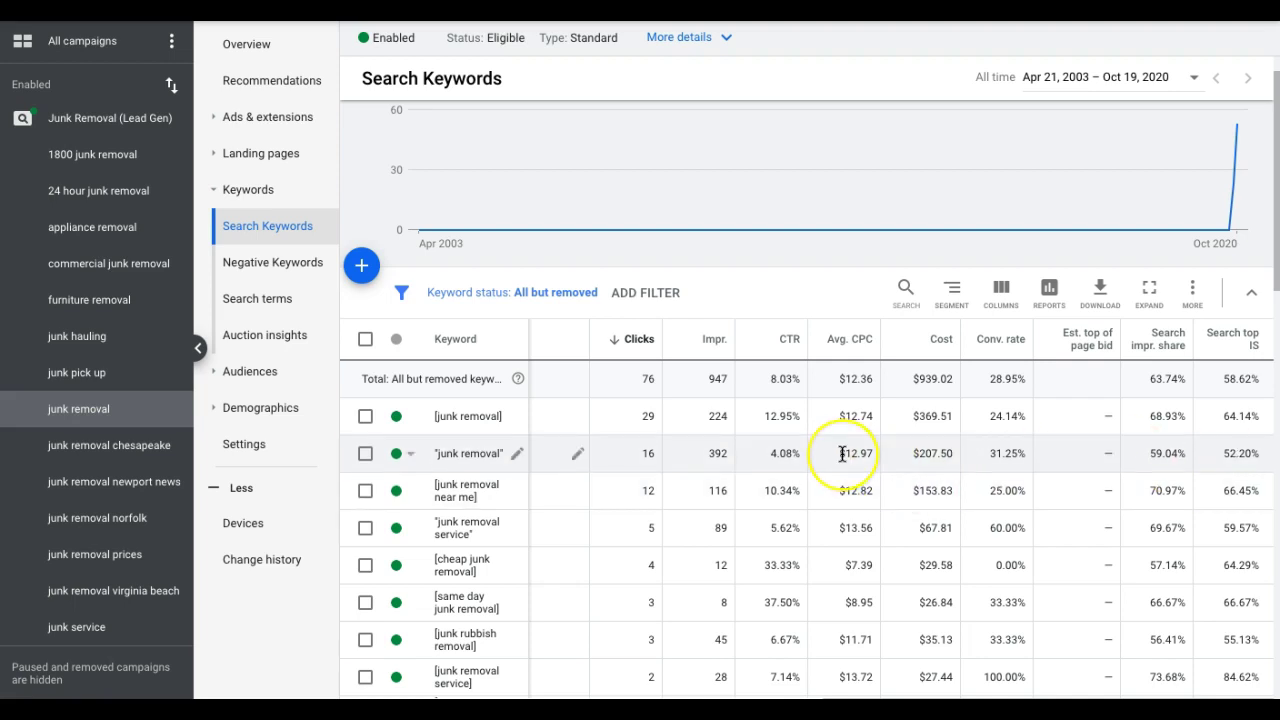
pyautogui.hscroll(-3, 843, 451)
pyautogui.scroll(1, 843, 451)
pyautogui.hscroll(-2, 686, 486)
pyautogui.scroll(1, 686, 486)
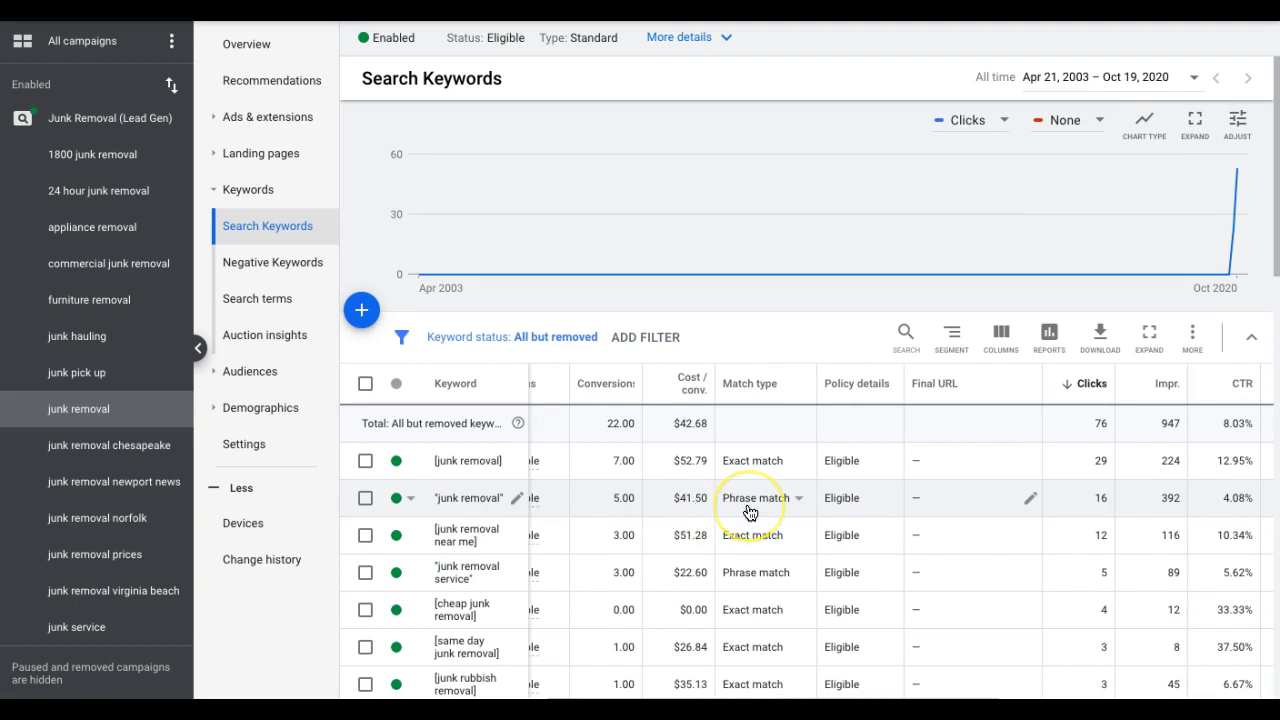
pyautogui.hscroll(2, 749, 514)
pyautogui.hscroll(10, 786, 502)
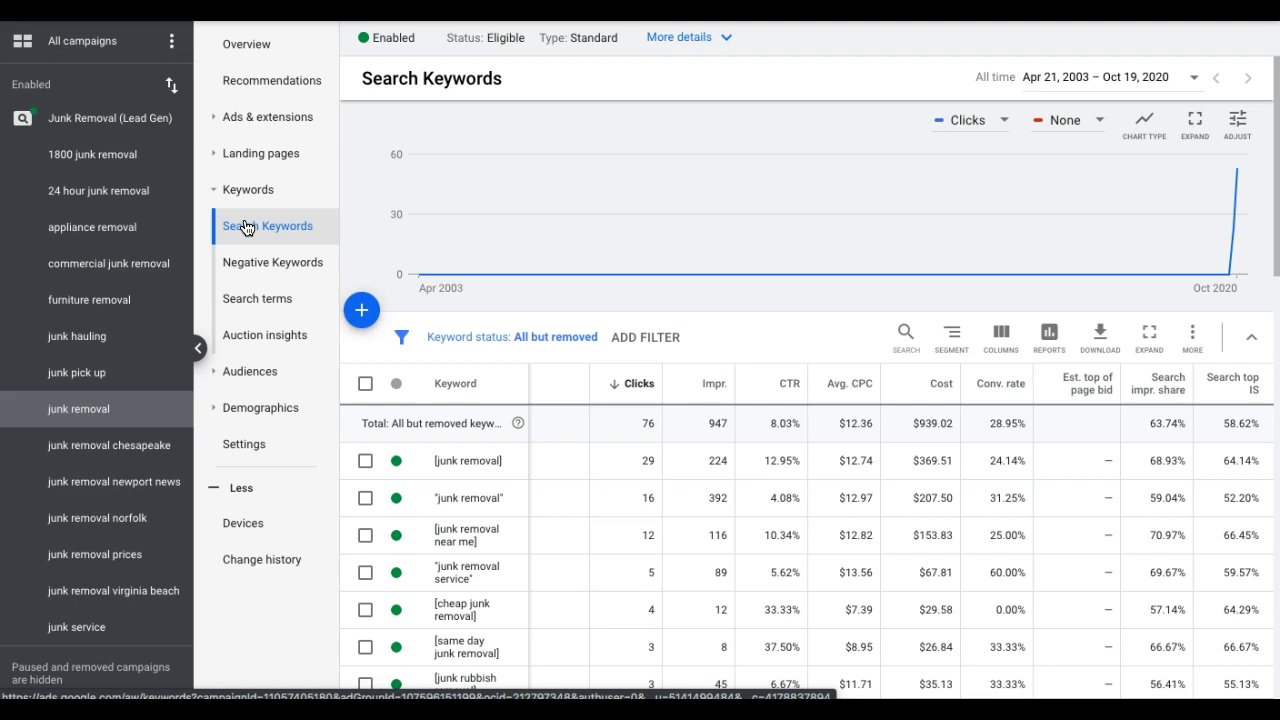
# Return to the Junk Removal (Lead Gen) campaign's ad groups and open the campaign's performance by device.
pyautogui.click(124, 130)
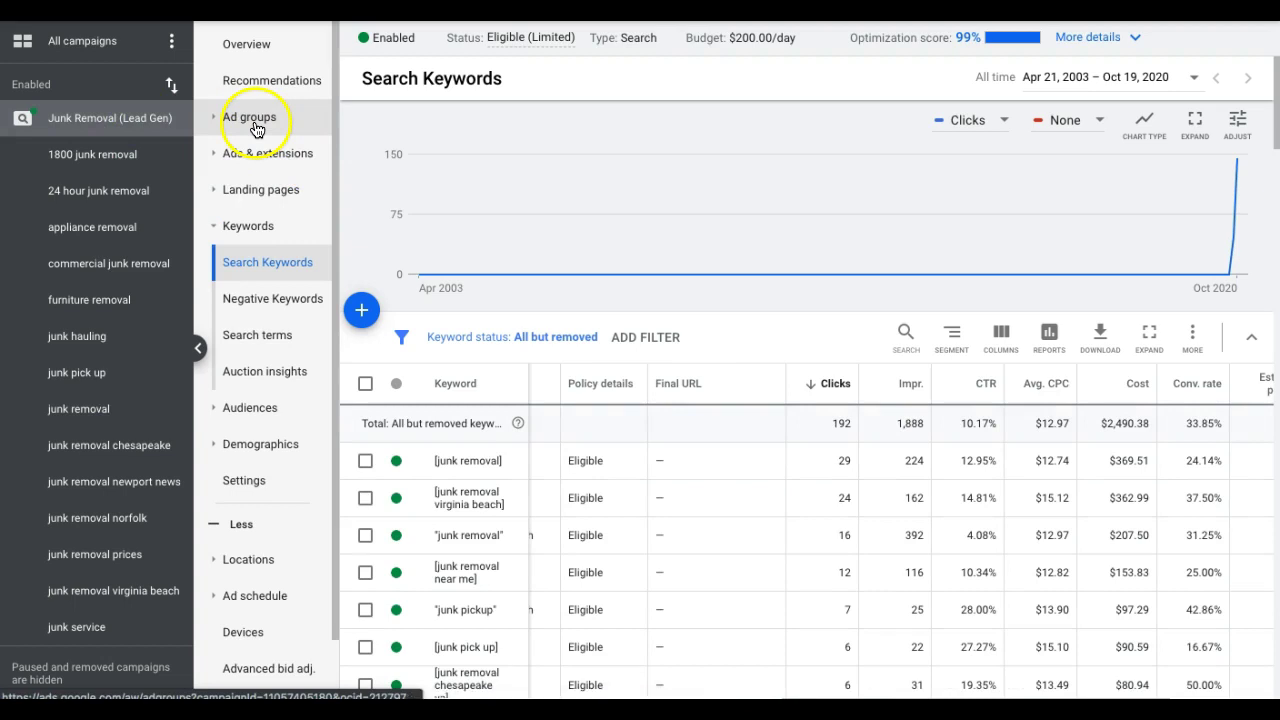
pyautogui.click(256, 129)
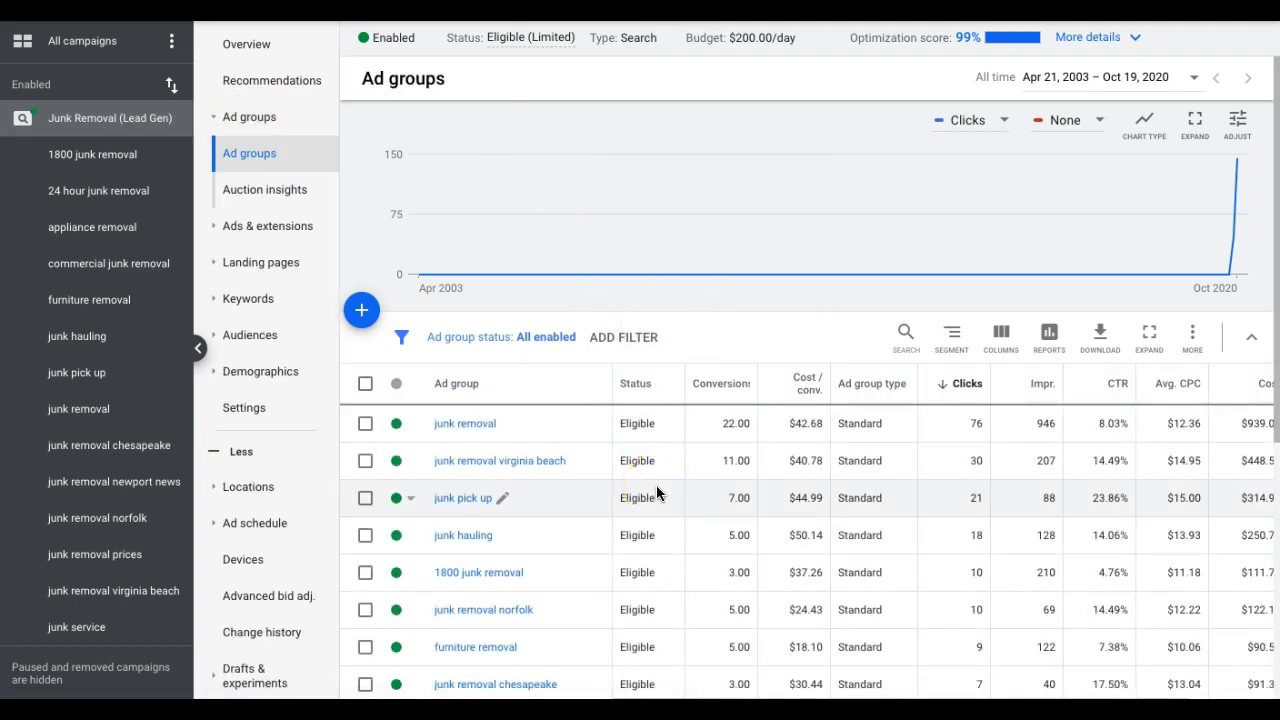
pyautogui.click(244, 564)
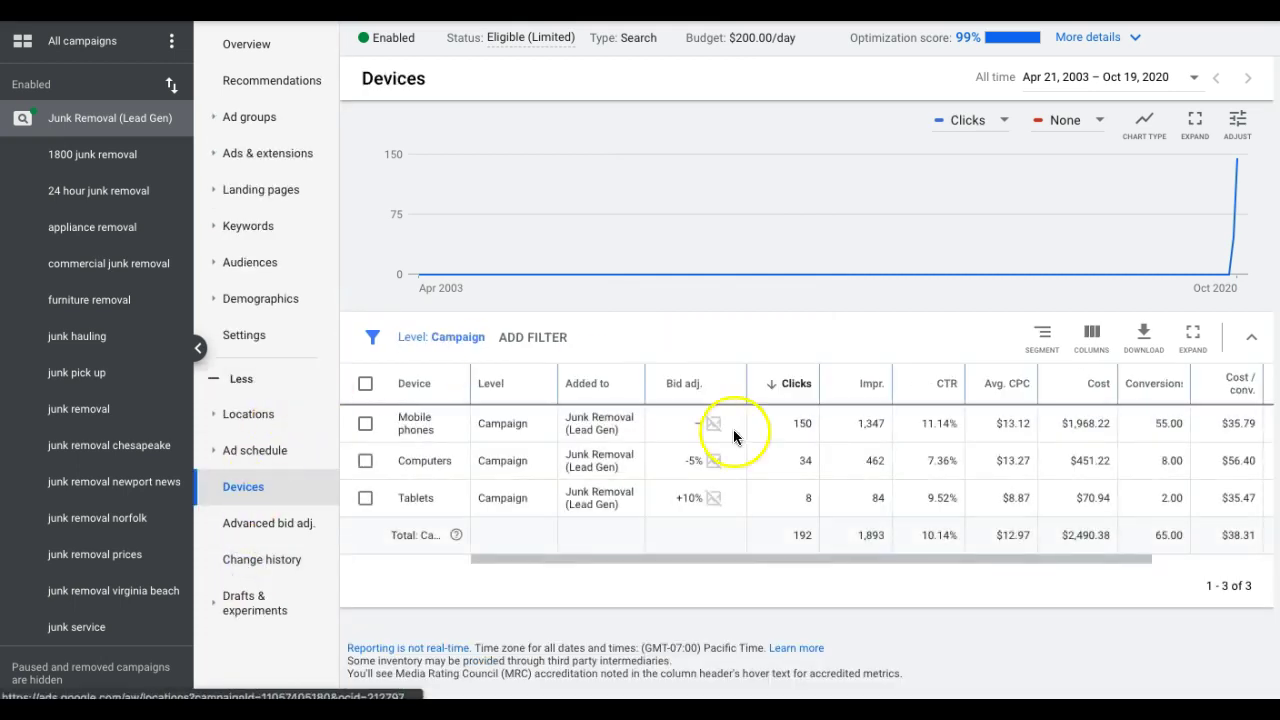
# Compare the average CPC, cost per conversion and conversion rate of mobile phones, computers and tablets against their bid adjustments.
pyautogui.hscroll(3, 779, 456)
pyautogui.hscroll(2, 779, 457)
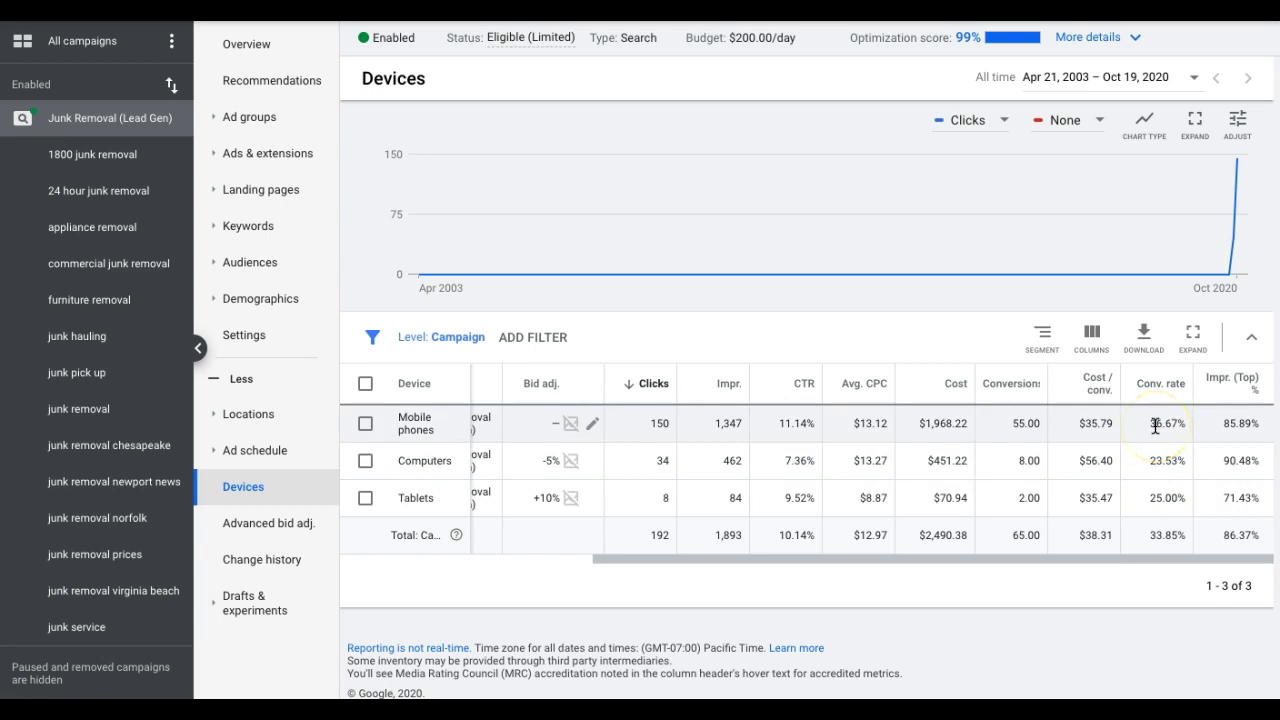
pyautogui.hscroll(-3, 963, 460)
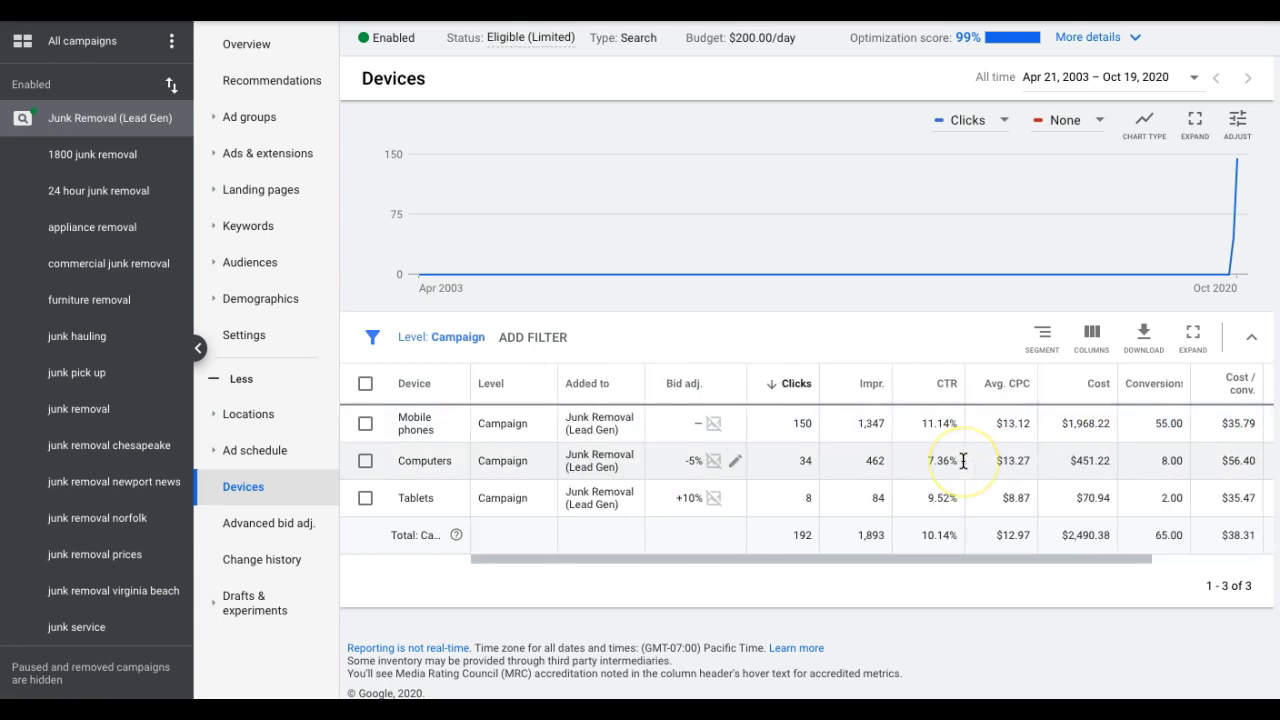
pyautogui.hscroll(2, 963, 460)
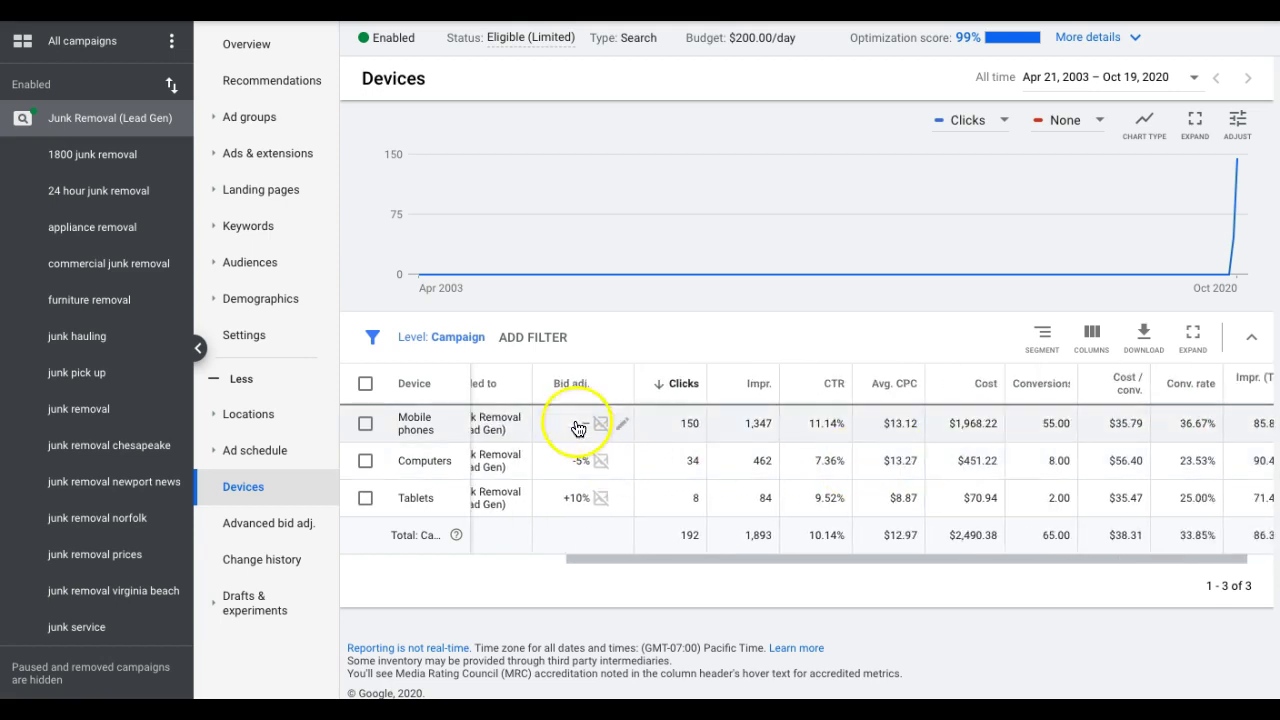
pyautogui.hscroll(1, 1005, 438)
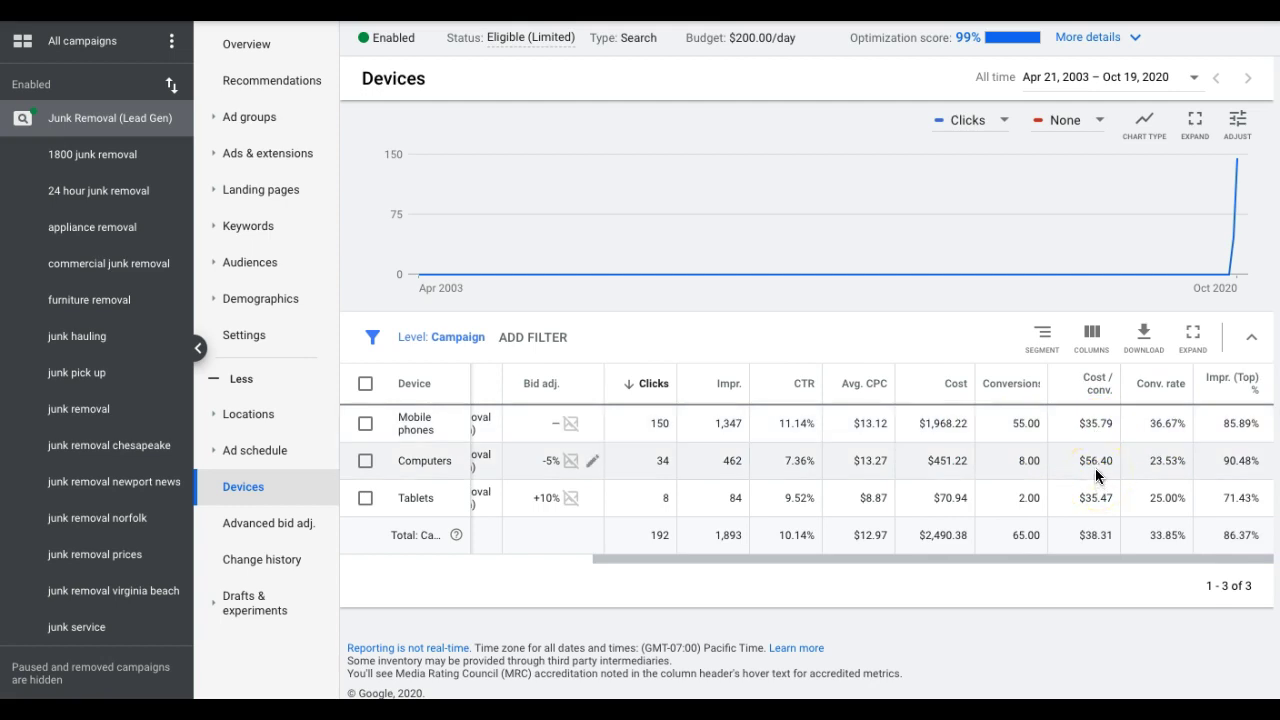
# Set the computers bid adjustment to a decrease of 8% and save it.
pyautogui.hscroll(-4, 1096, 476)
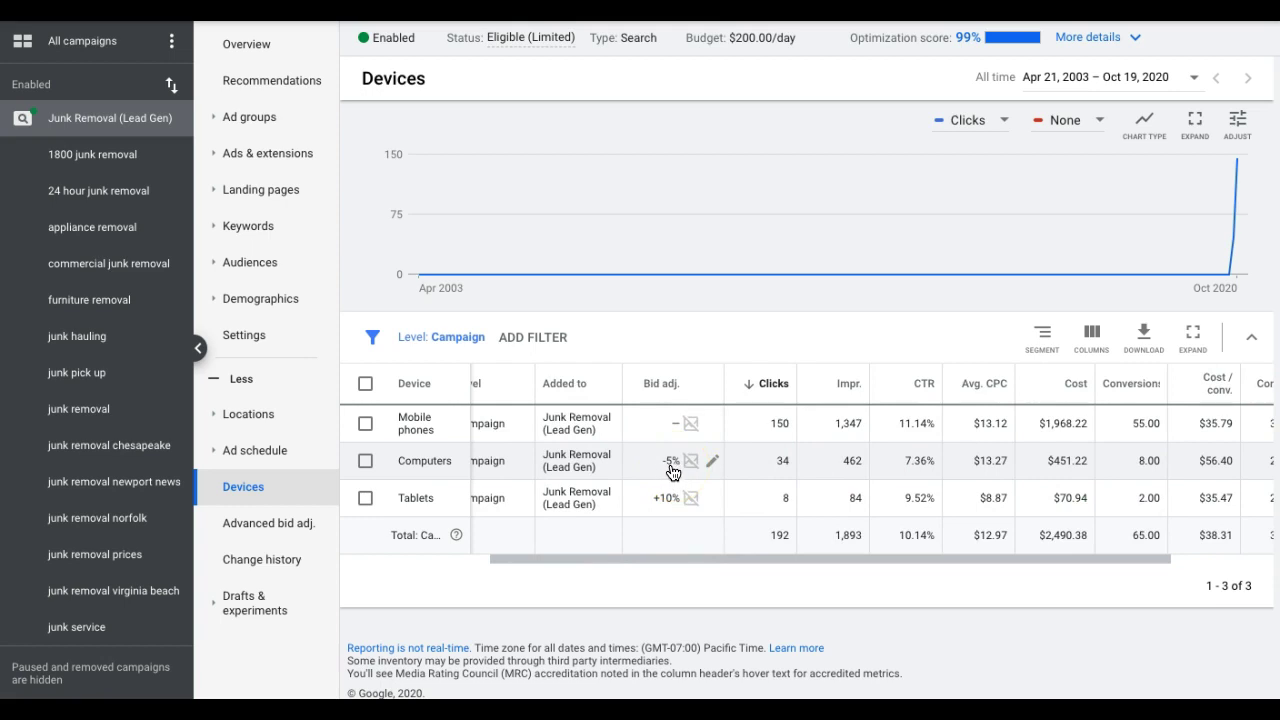
pyautogui.click(669, 469)
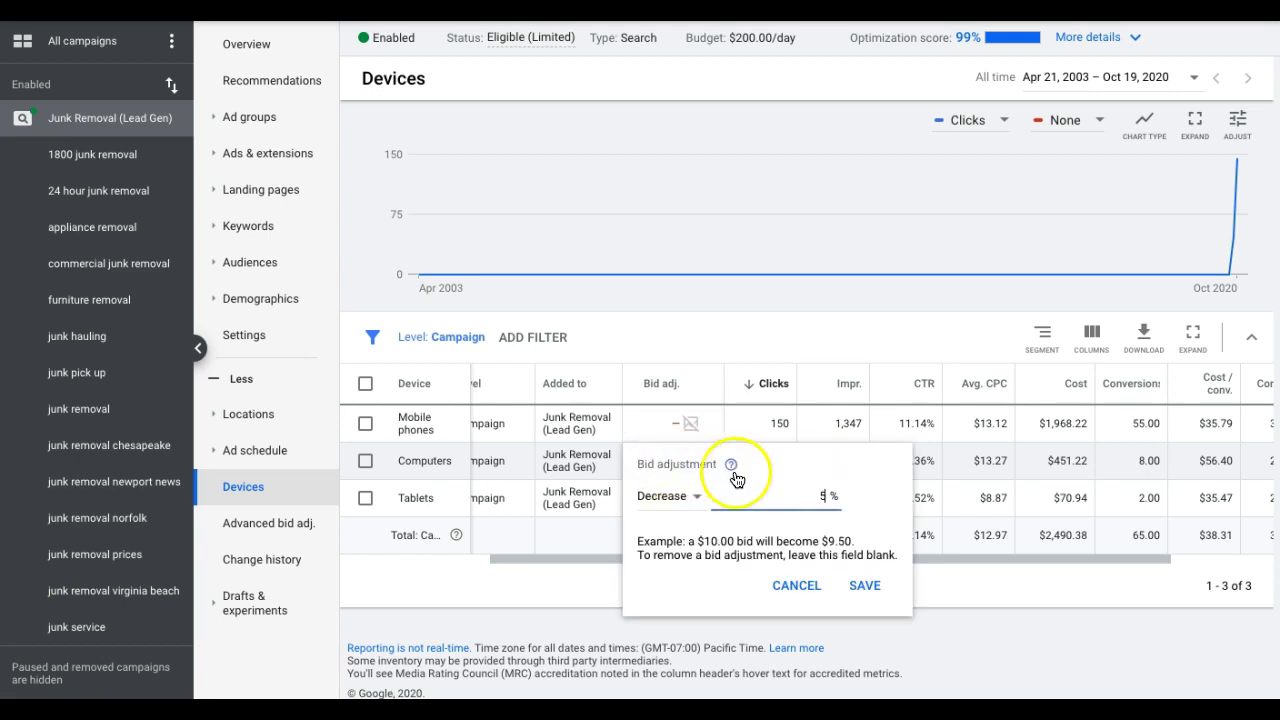
pyautogui.moveTo(808, 494); pyautogui.dragTo(901, 505)
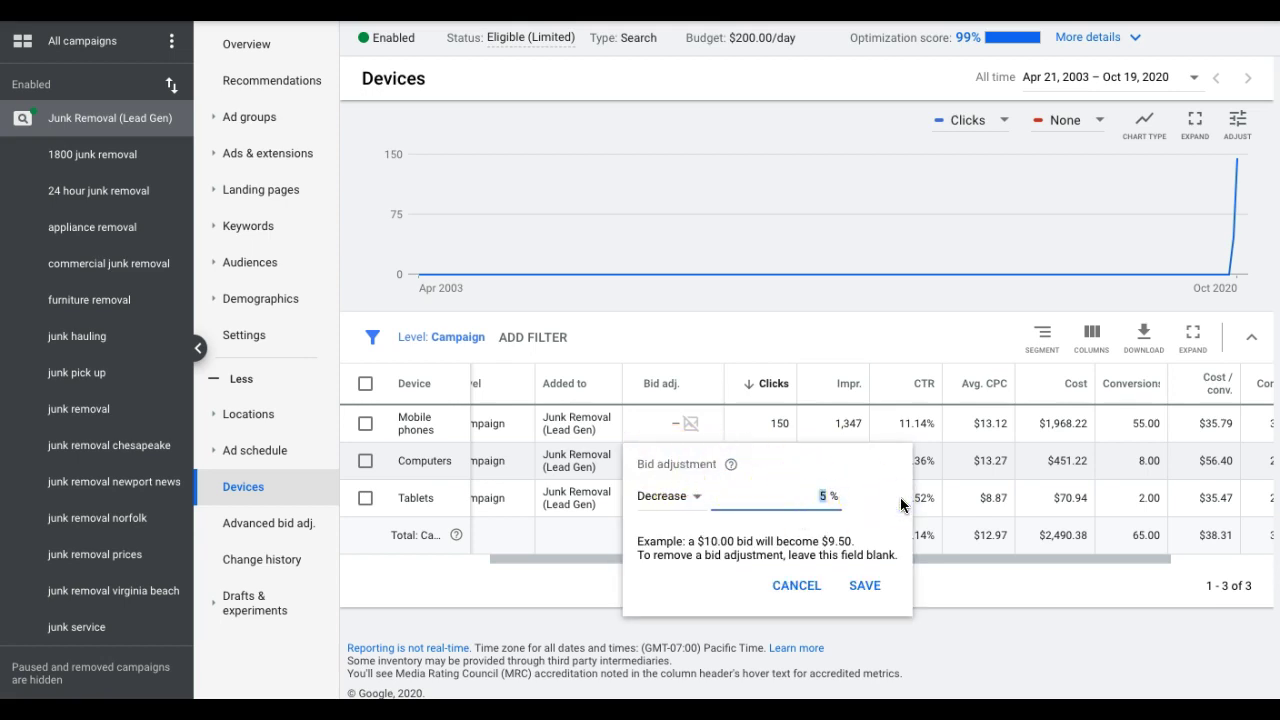
pyautogui.write('8')
pyautogui.press('Return')
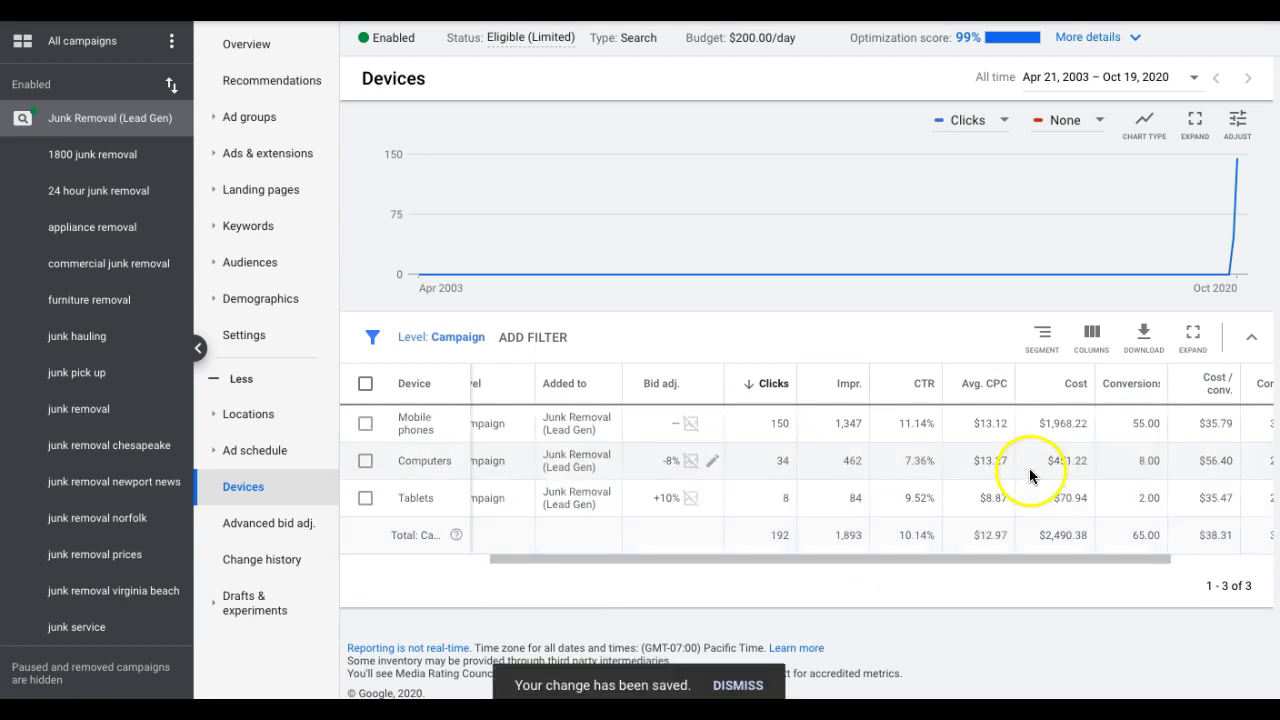
# Set the mobile phones bid adjustment to an increase of 5% and save it.
pyautogui.click(676, 430)
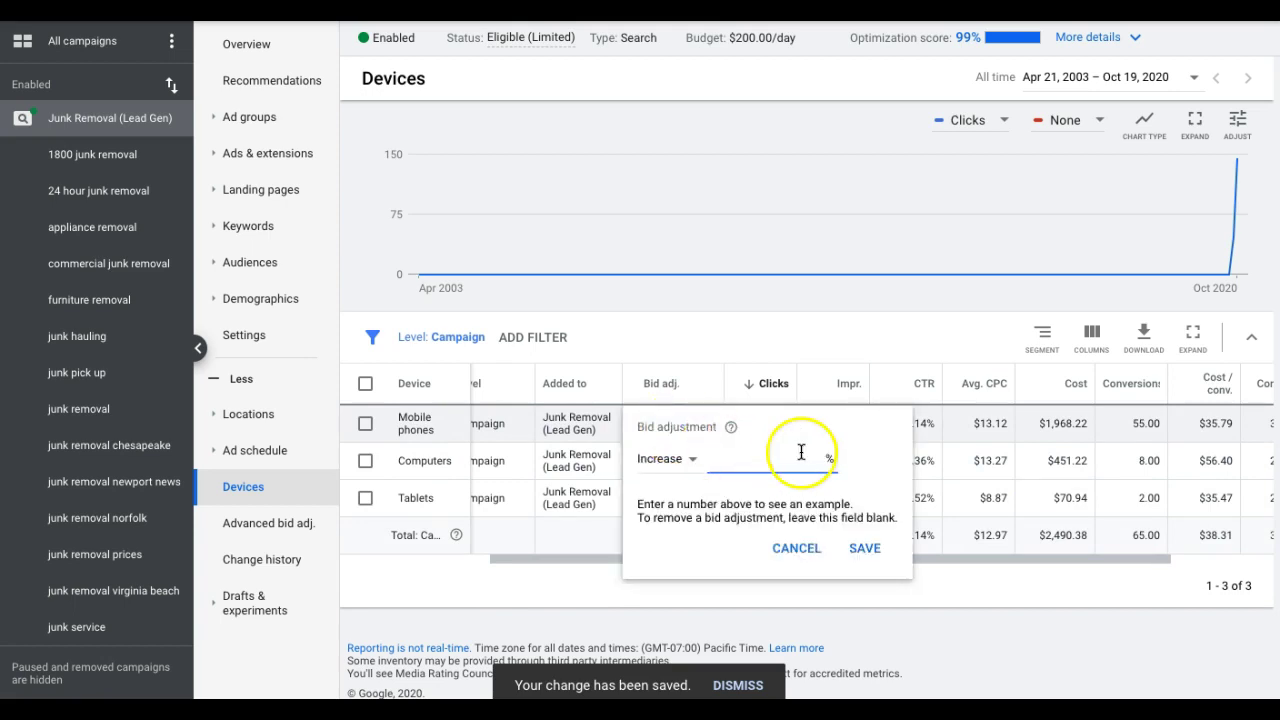
pyautogui.write('5')
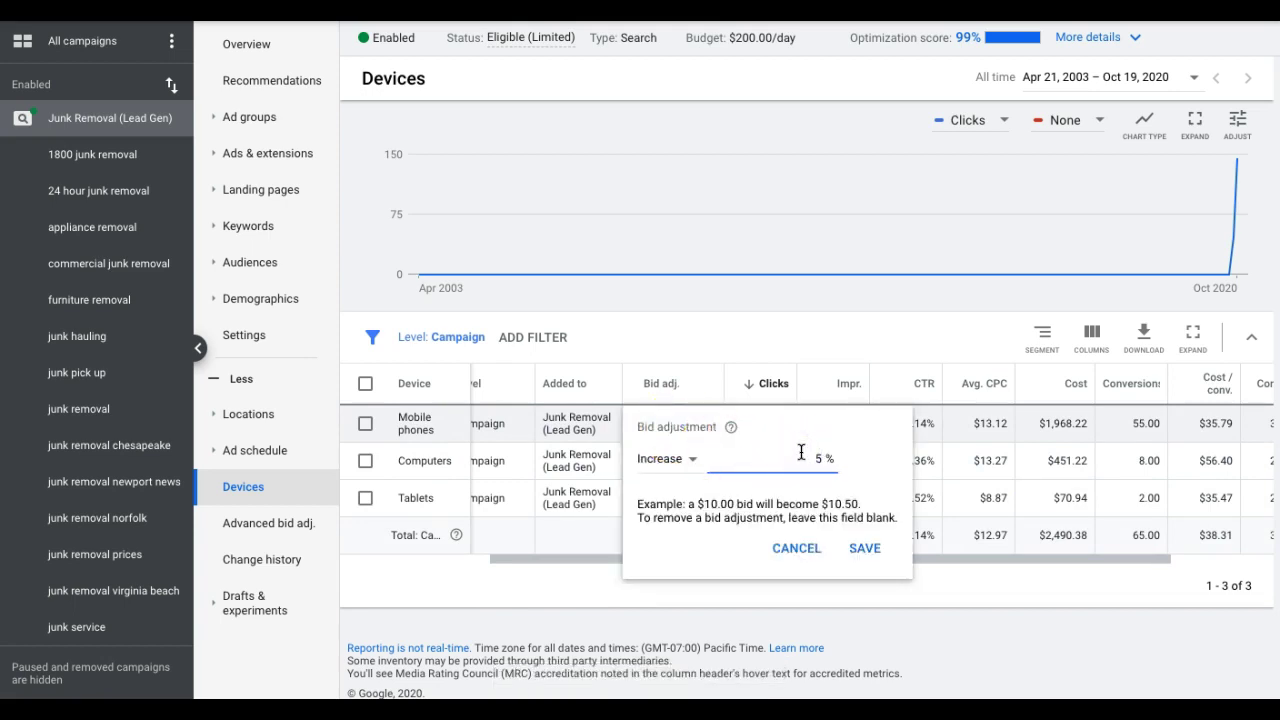
pyautogui.click(864, 547)
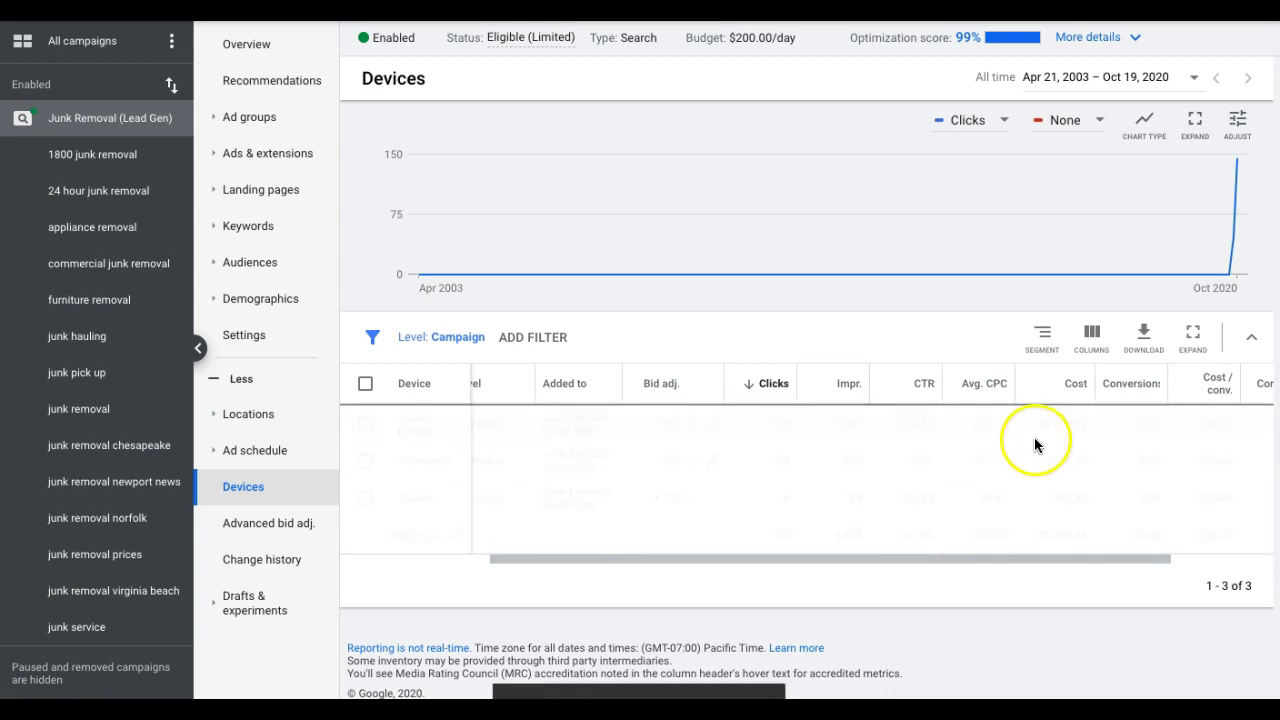
# Review the conversions by device, first for all time and again with the date range set to the last 30 days.
pyautogui.hscroll(3, 1020, 440)
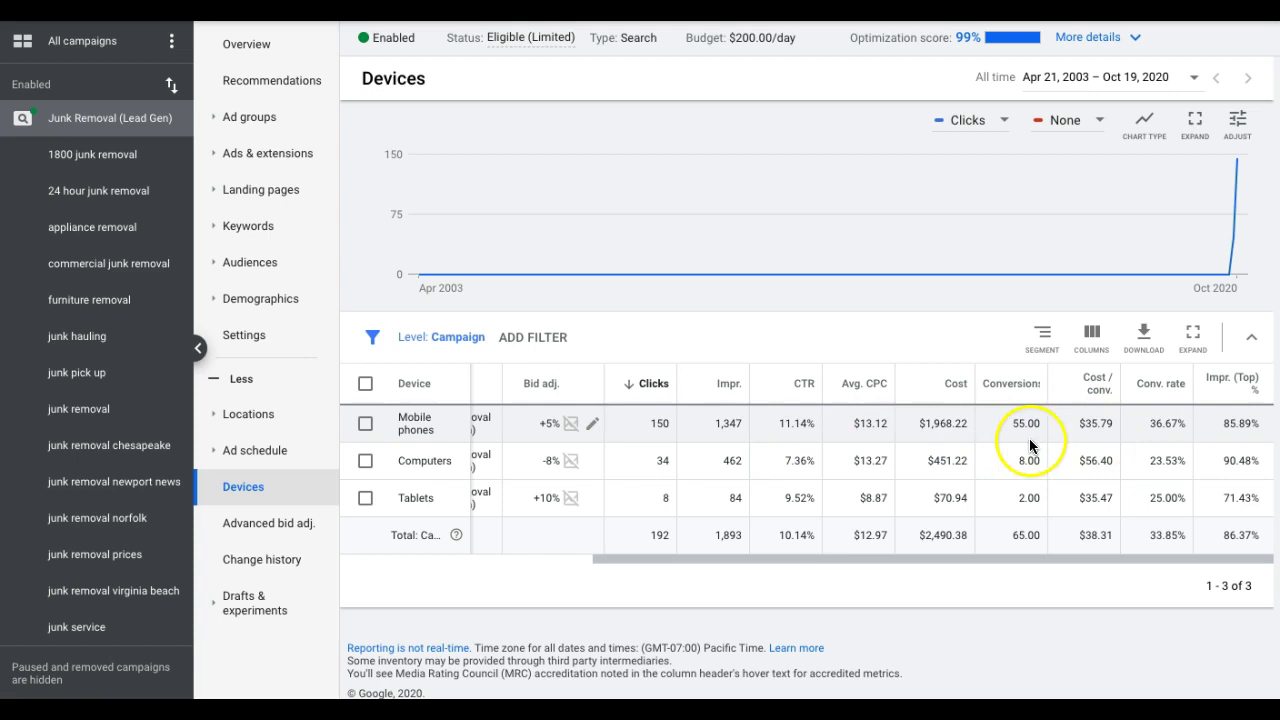
pyautogui.click(1066, 87)
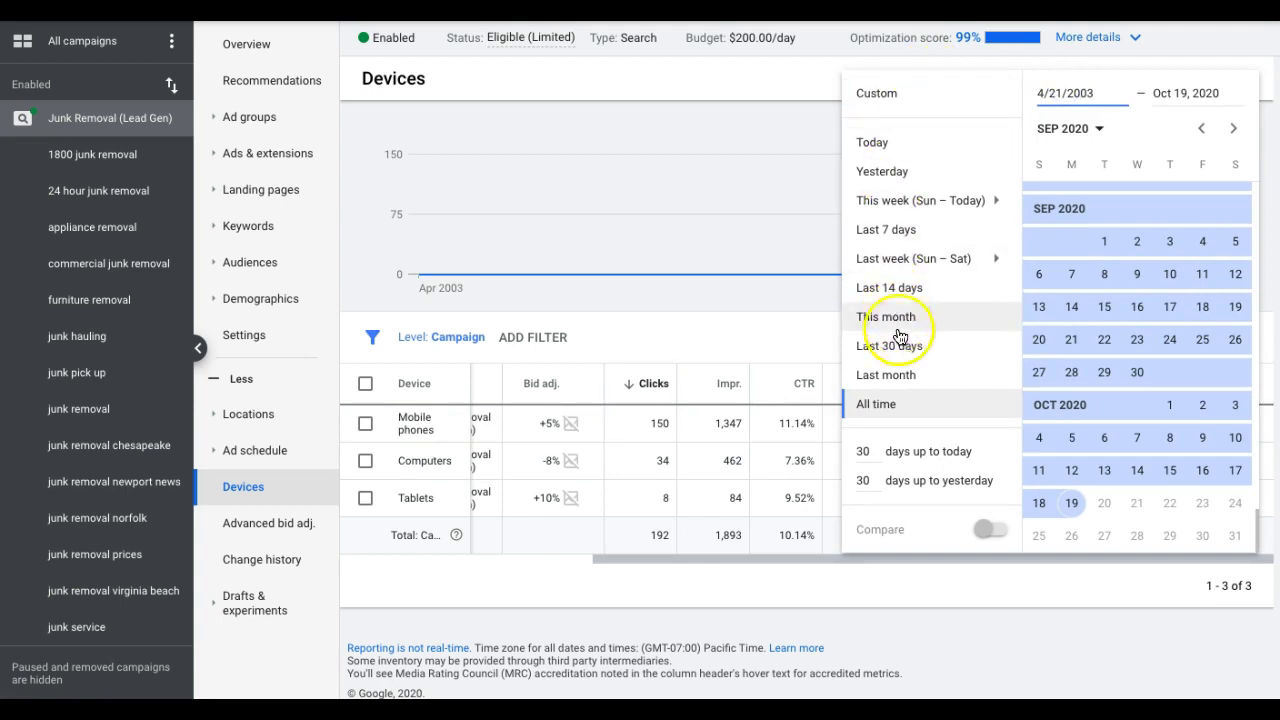
pyautogui.click(890, 345)
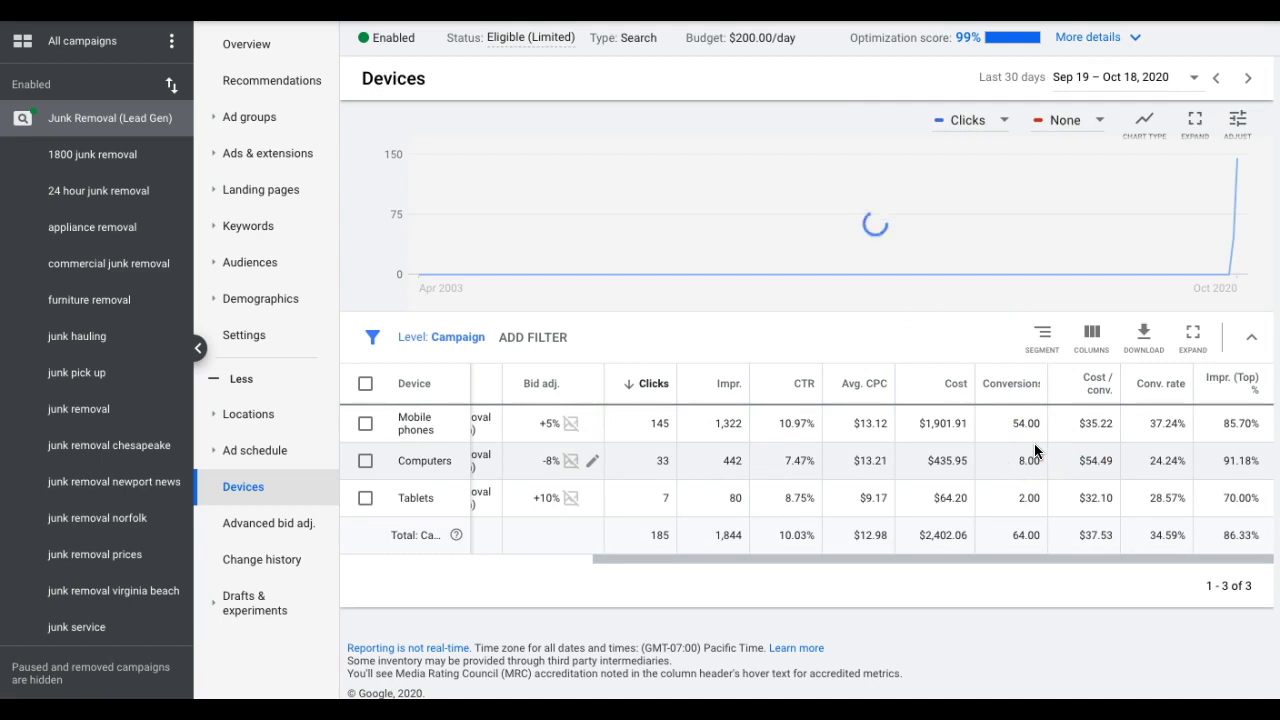
# Narrow the device report to the last 7 days and check the mobile phones' top impression percentage and bid adjustment.
pyautogui.click(1078, 77)
pyautogui.click(900, 229)
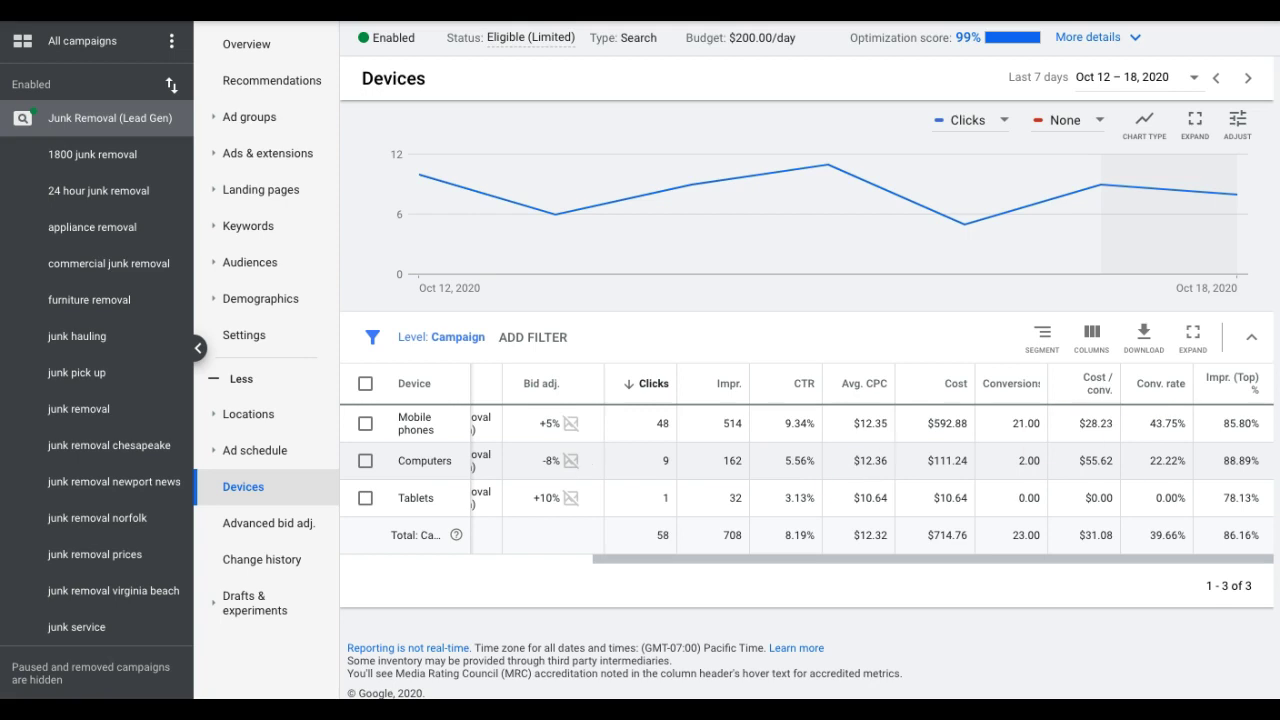
pyautogui.moveTo(1254, 390)
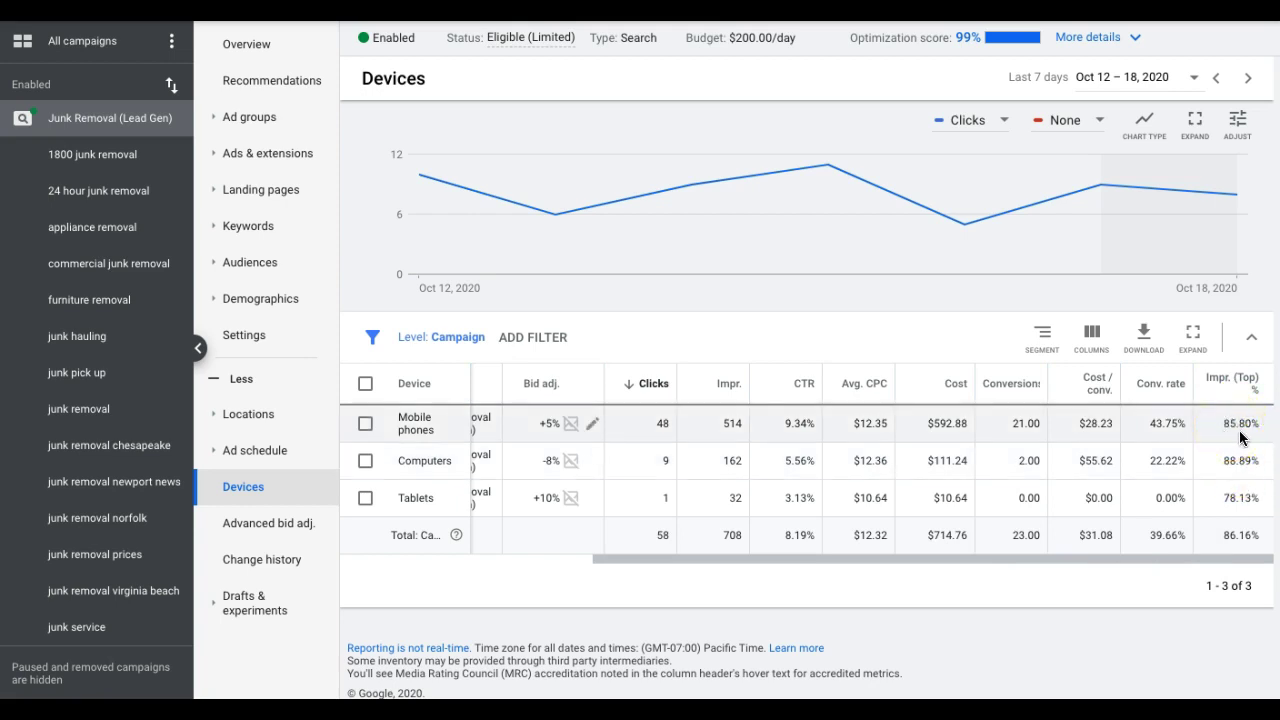
pyautogui.click(548, 432)
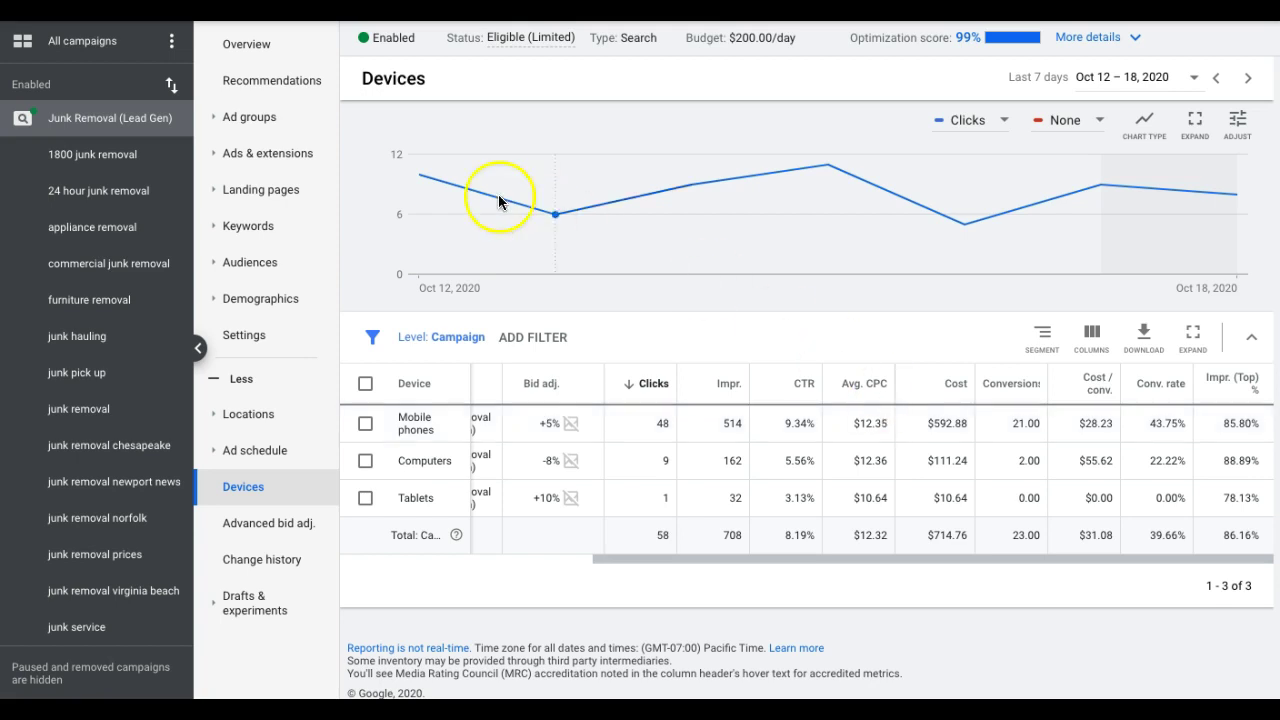
# Open the campaign's search terms report and widen the Search term column to show the full terms.
pyautogui.click(240, 119)
pyautogui.click(255, 300)
pyautogui.click(277, 344)
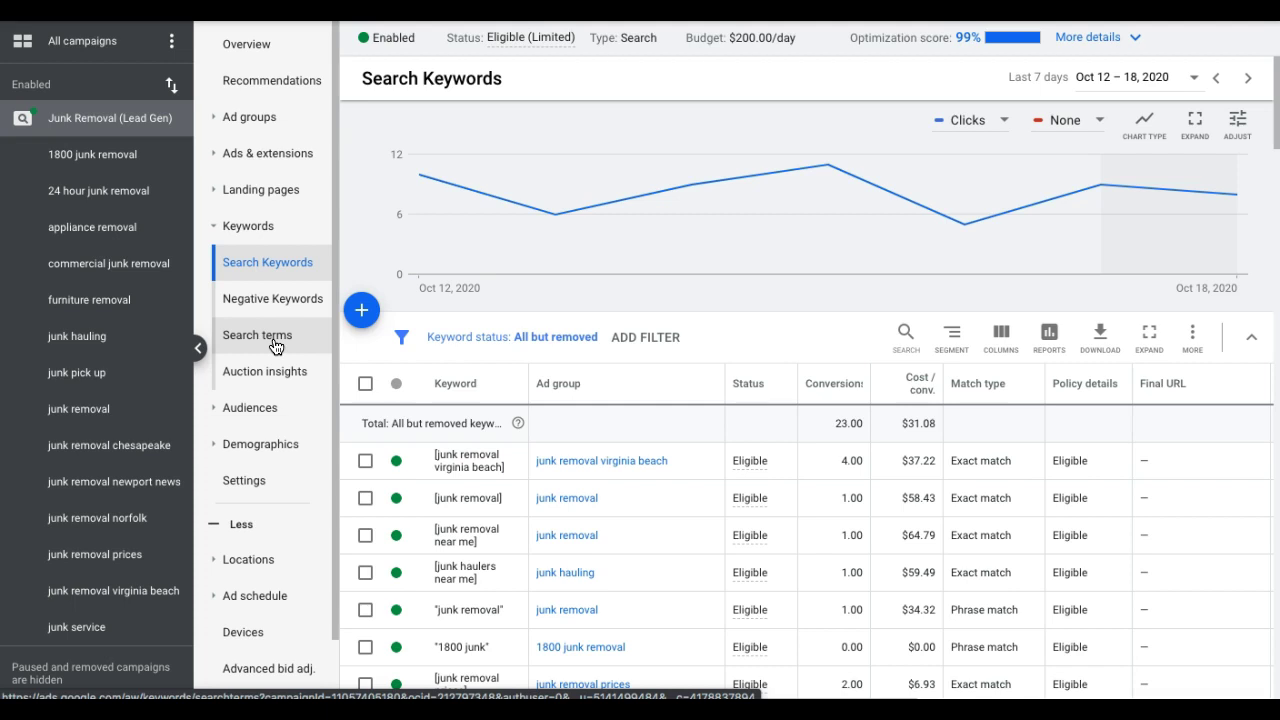
pyautogui.click(276, 345)
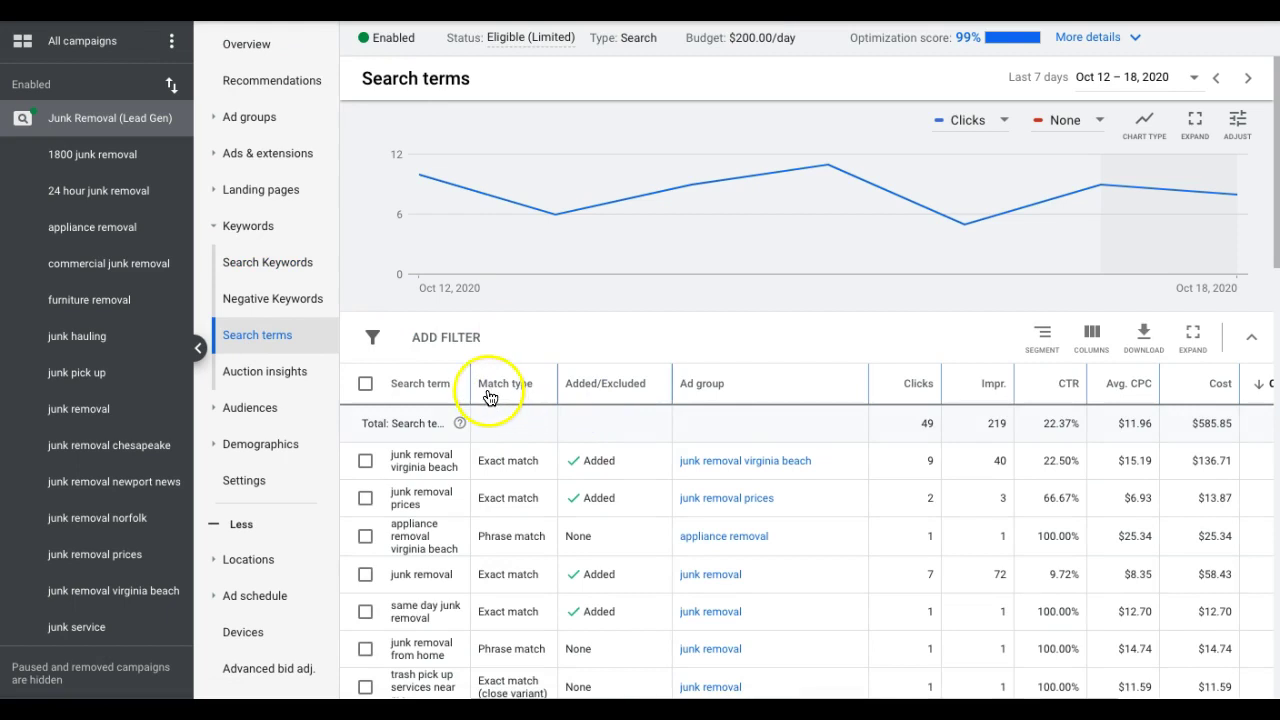
pyautogui.moveTo(469, 386); pyautogui.dragTo(611, 408)
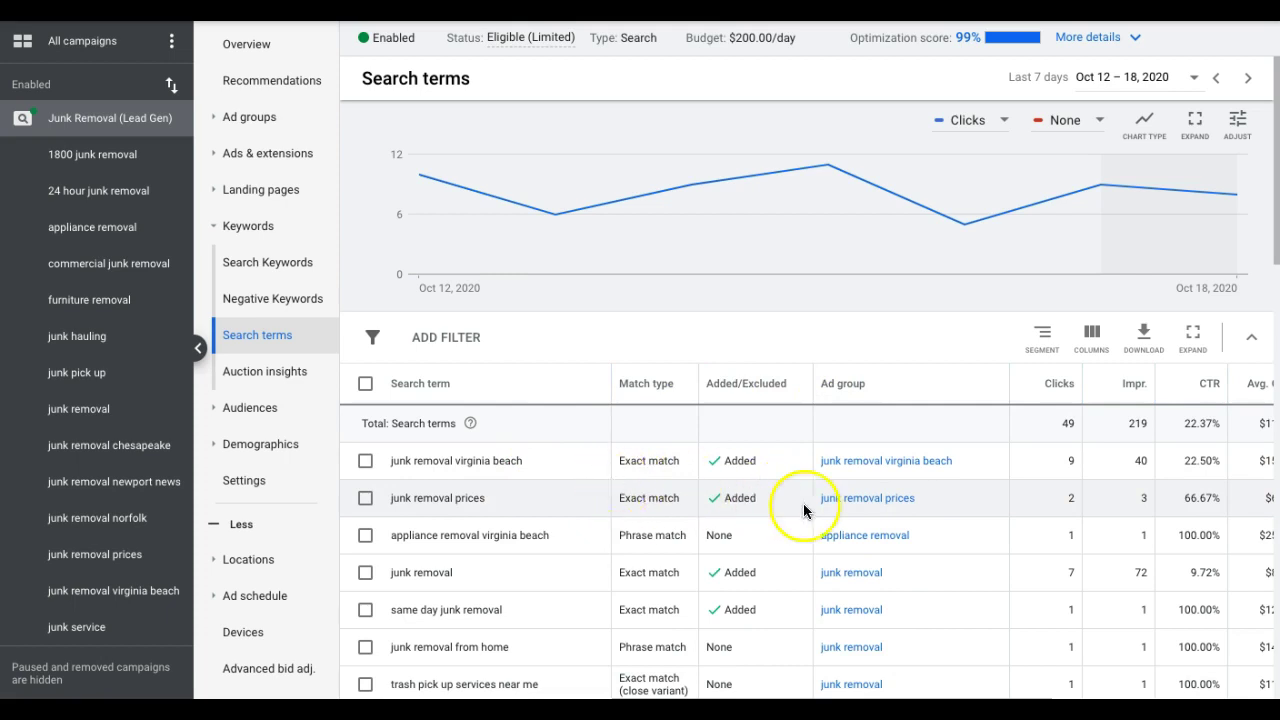
# Examine the match type, added status, cost and conversions of the converting search terms.
pyautogui.scroll(-1, 830, 505)
pyautogui.scroll(-2, 830, 510)
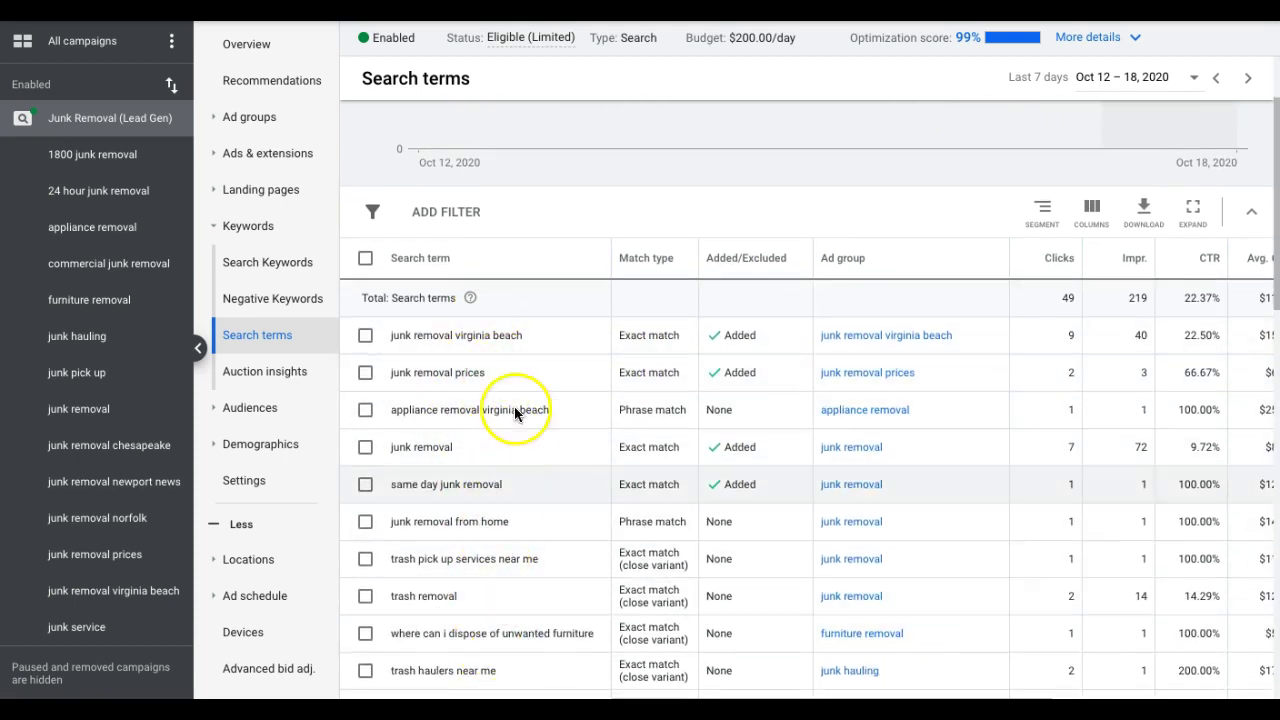
pyautogui.hscroll(3, 886, 343)
pyautogui.scroll(1, 886, 343)
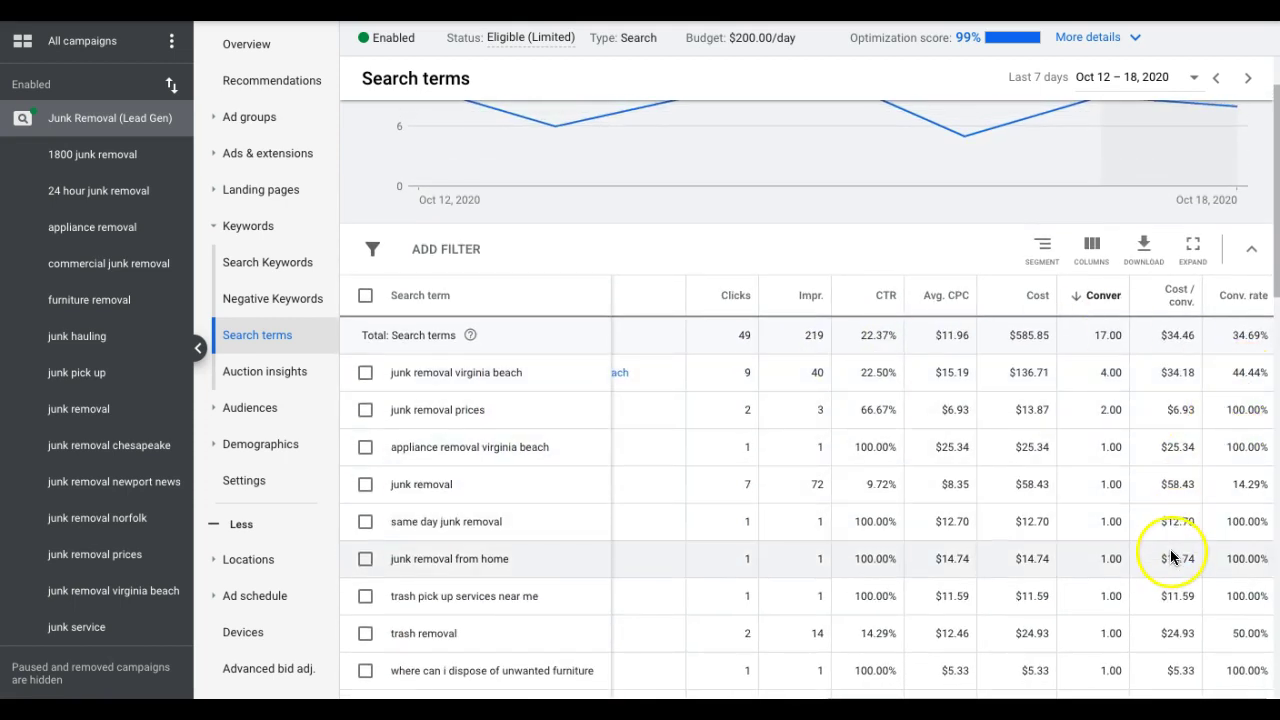
pyautogui.hscroll(-3, 766, 528)
pyautogui.scroll(1, 766, 528)
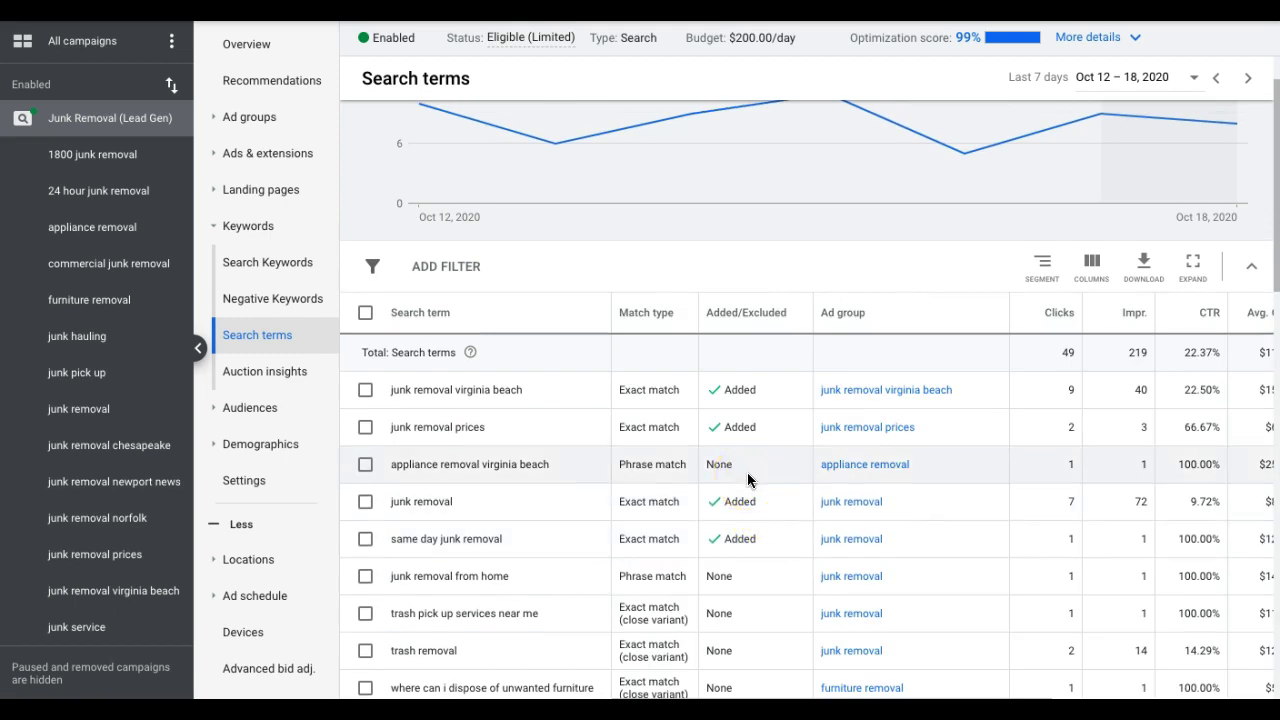
pyautogui.hscroll(3, 747, 479)
pyautogui.scroll(-1, 747, 479)
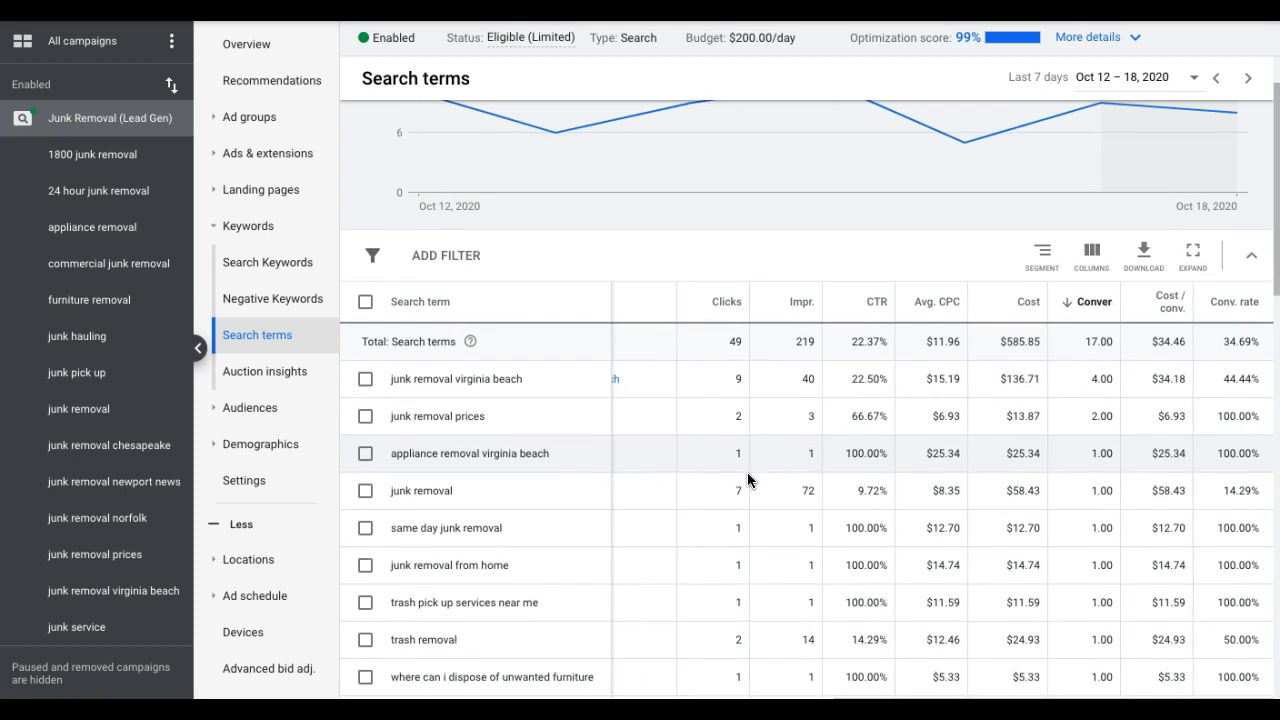
# Check the "appliance removal virginia beach" search term's ad group, clicks, cost per conversion and conversion rate.
pyautogui.click(748, 459)
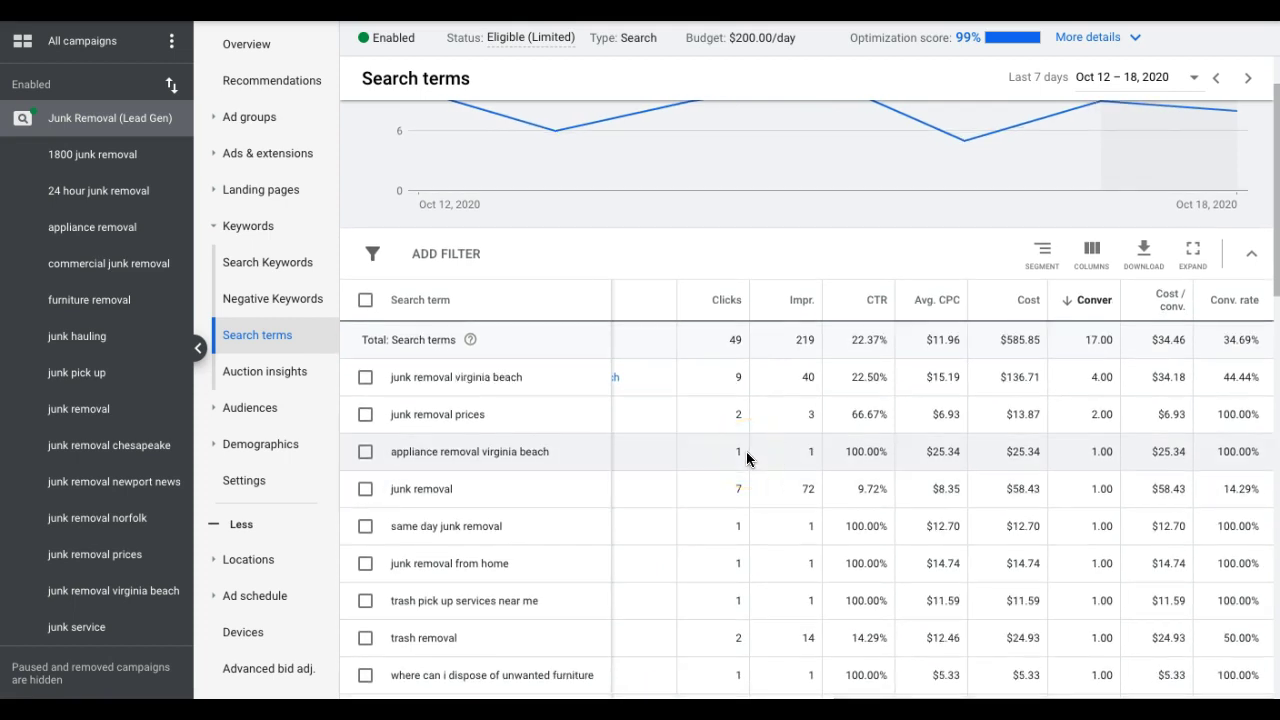
pyautogui.hscroll(-3, 747, 459)
pyautogui.scroll(1, 747, 459)
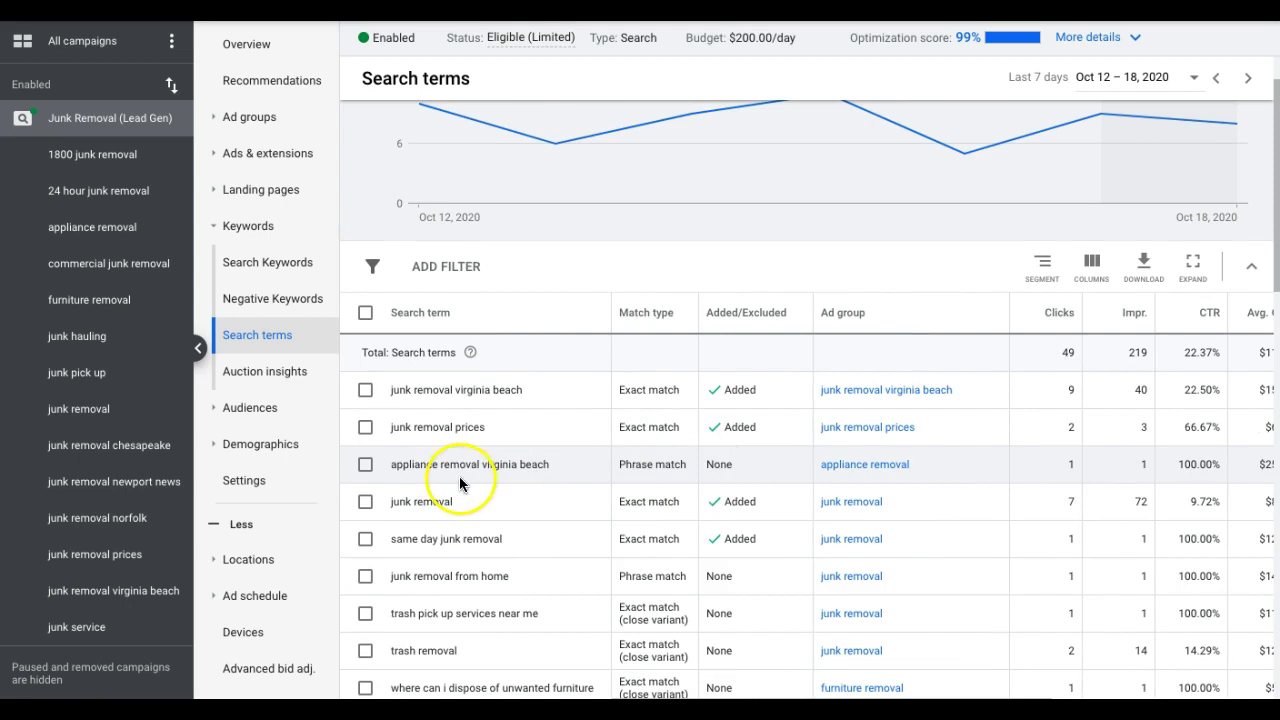
pyautogui.hscroll(3, 871, 471)
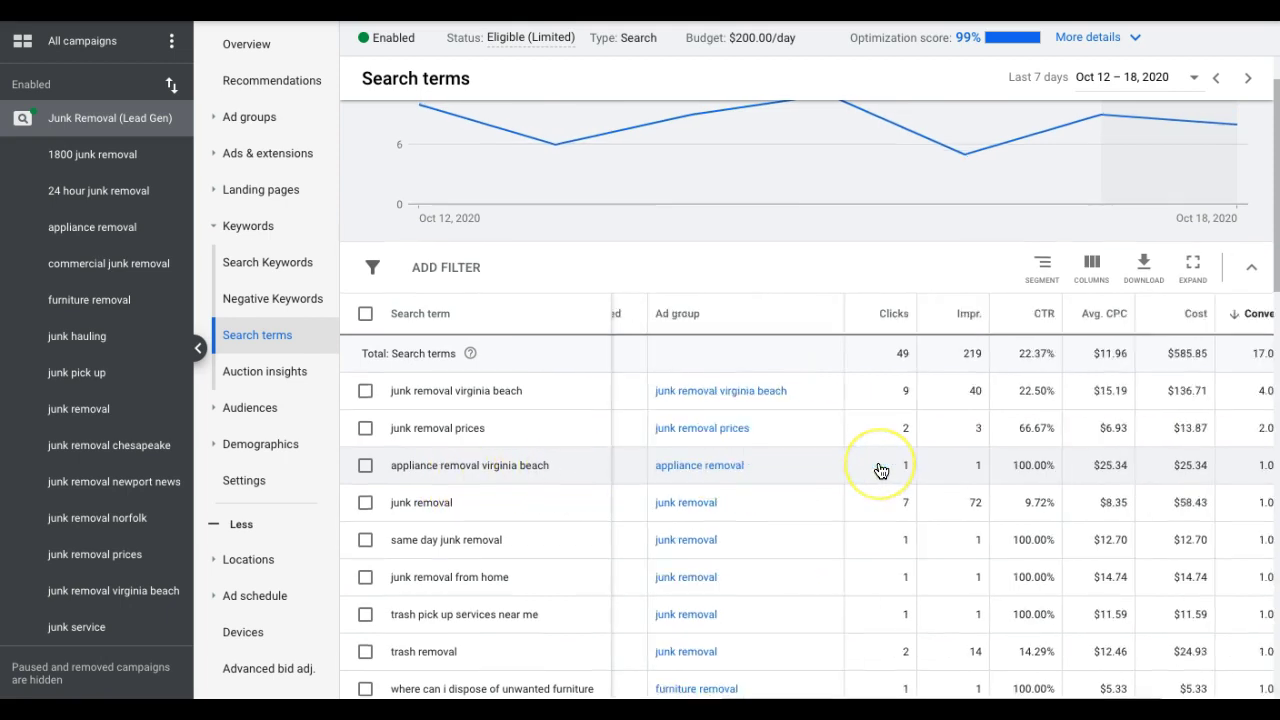
pyautogui.moveTo(880, 471); pyautogui.dragTo(1165, 467)
pyautogui.hscroll(-3, 763, 486)
pyautogui.scroll(1, 763, 486)
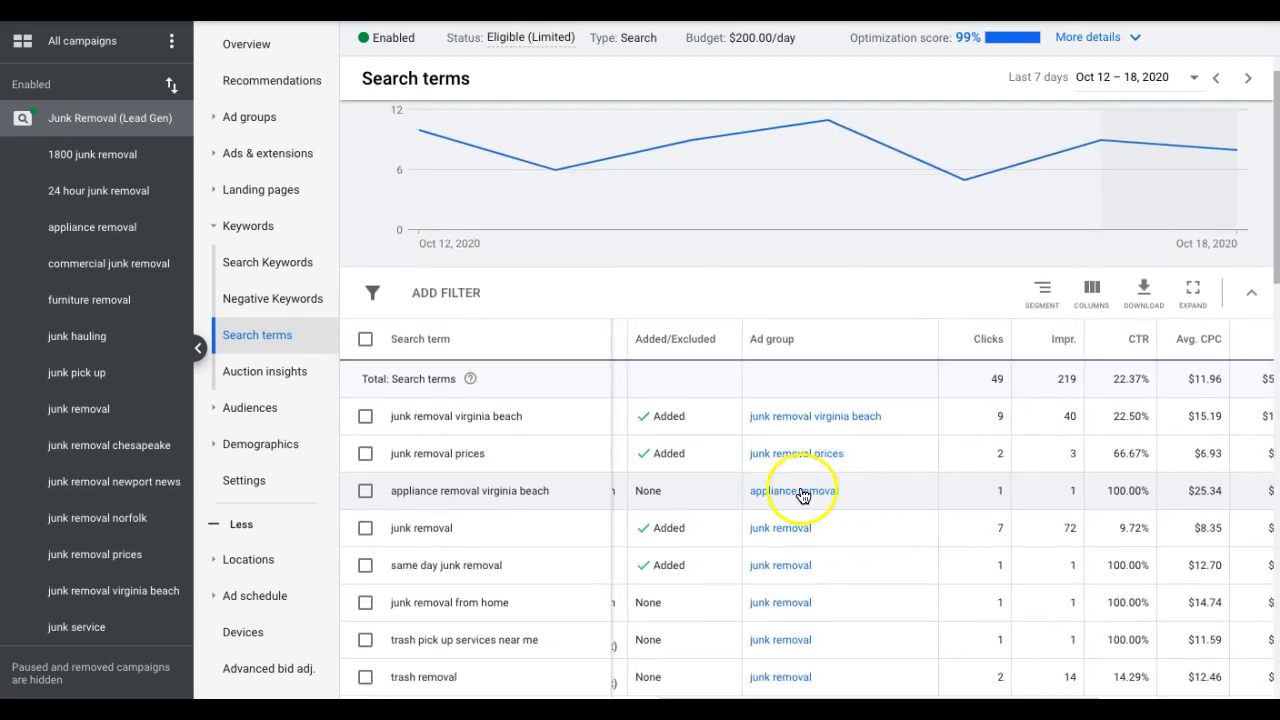
pyautogui.hscroll(3, 900, 497)
pyautogui.scroll(1, 970, 503)
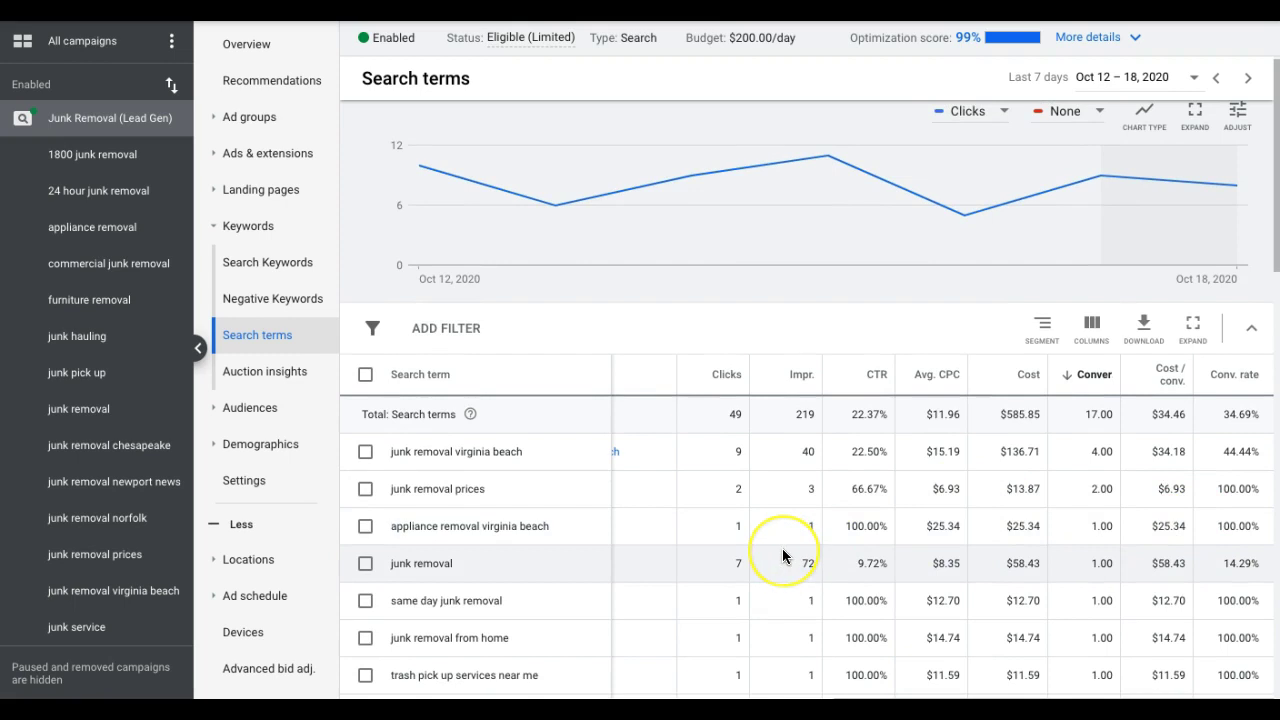
# Select the phrase match search term "appliance removal virginia beach", which has not been added as a keyword.
pyautogui.hscroll(-3, 777, 557)
pyautogui.hscroll(-2, 783, 556)
pyautogui.scroll(-2, 786, 554)
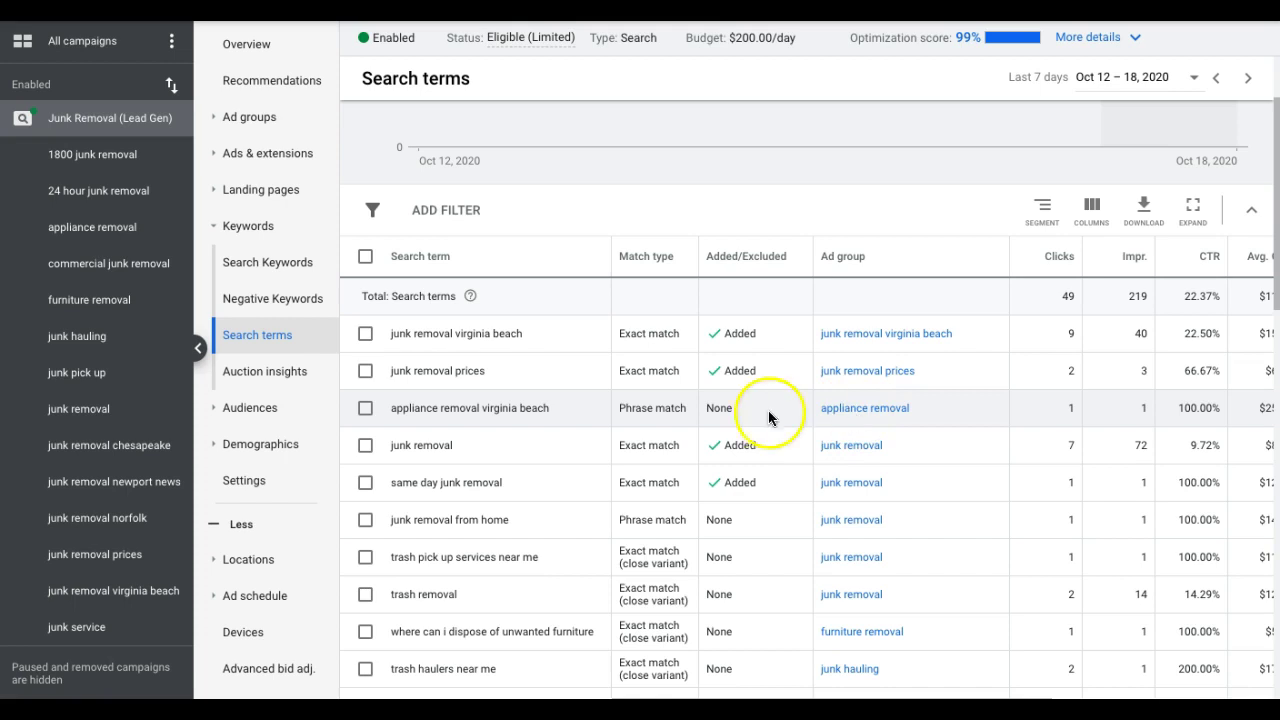
pyautogui.click(365, 409)
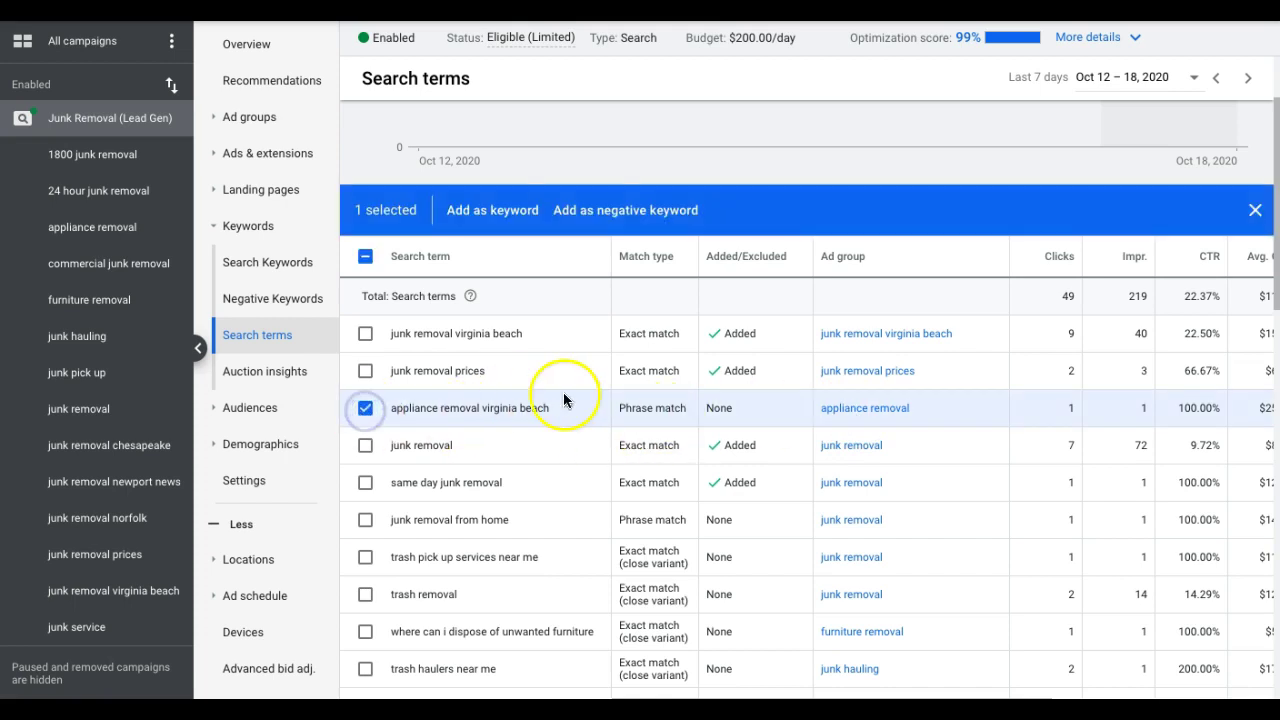
# Check the cost and conversions of the search term "junk removal from home" and add it to the selection.
pyautogui.scroll(-3, 717, 401)
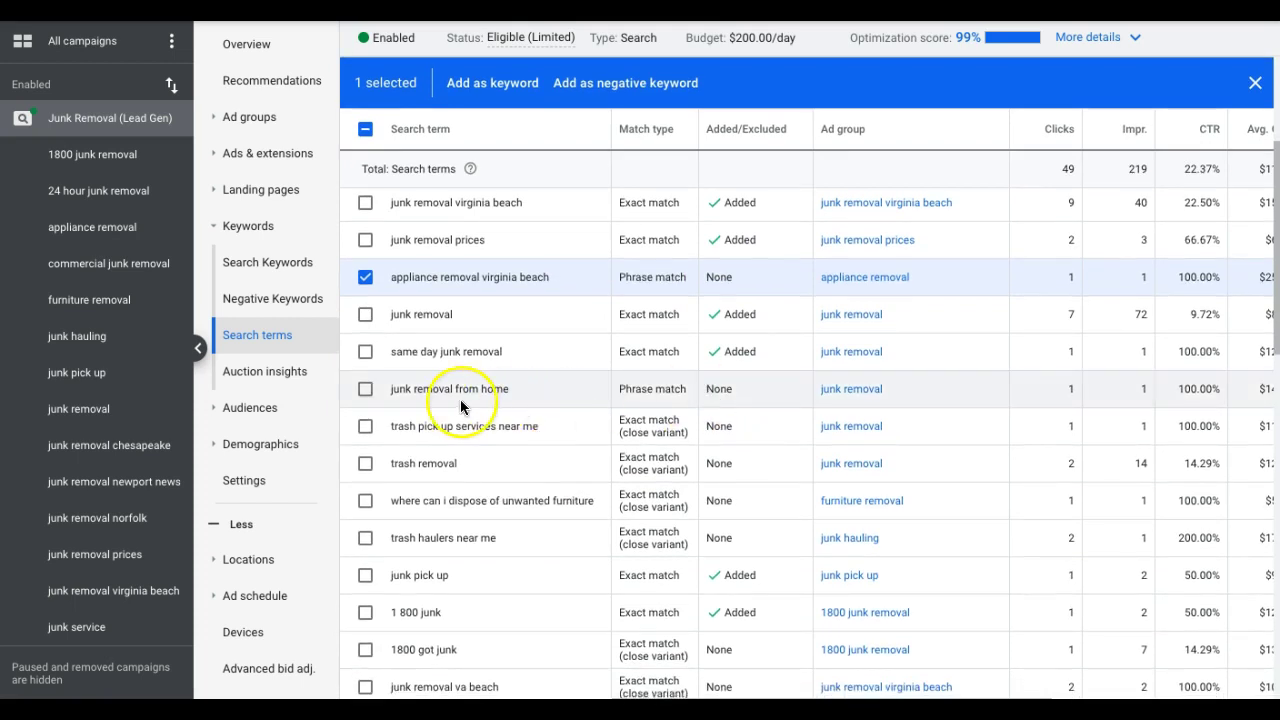
pyautogui.hscroll(2, 853, 396)
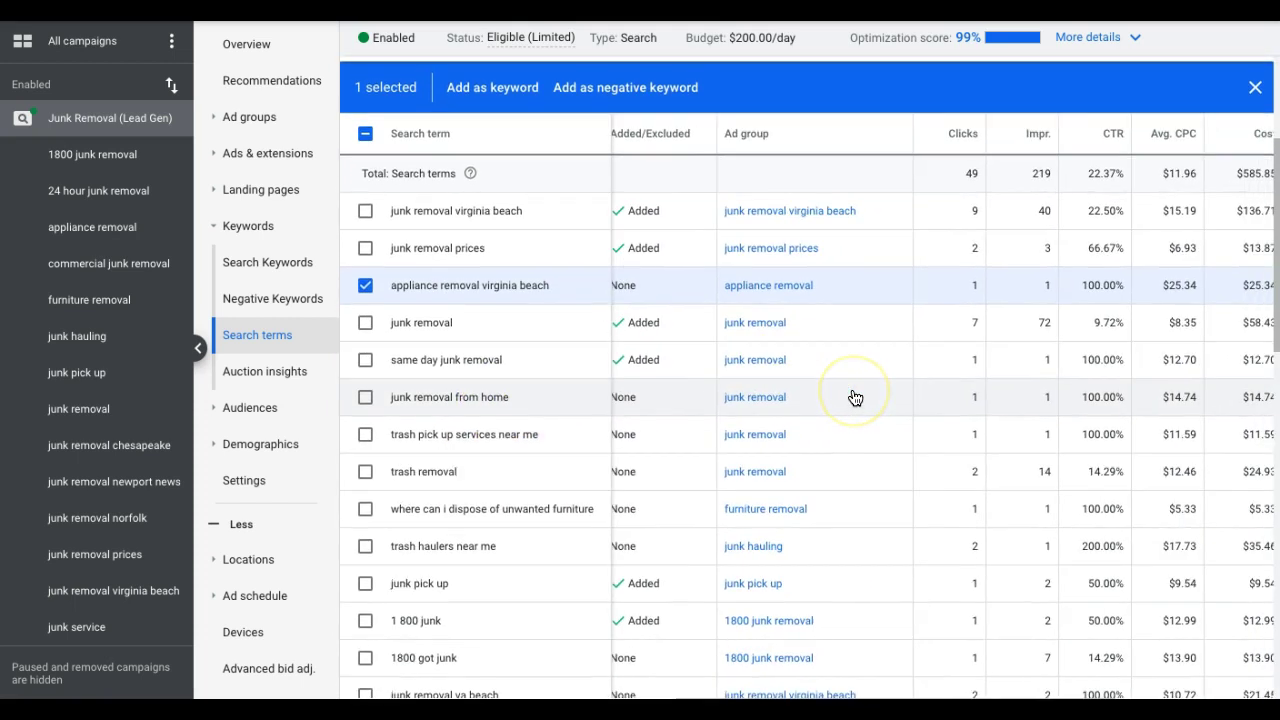
pyautogui.click(787, 405)
pyautogui.hscroll(3, 787, 405)
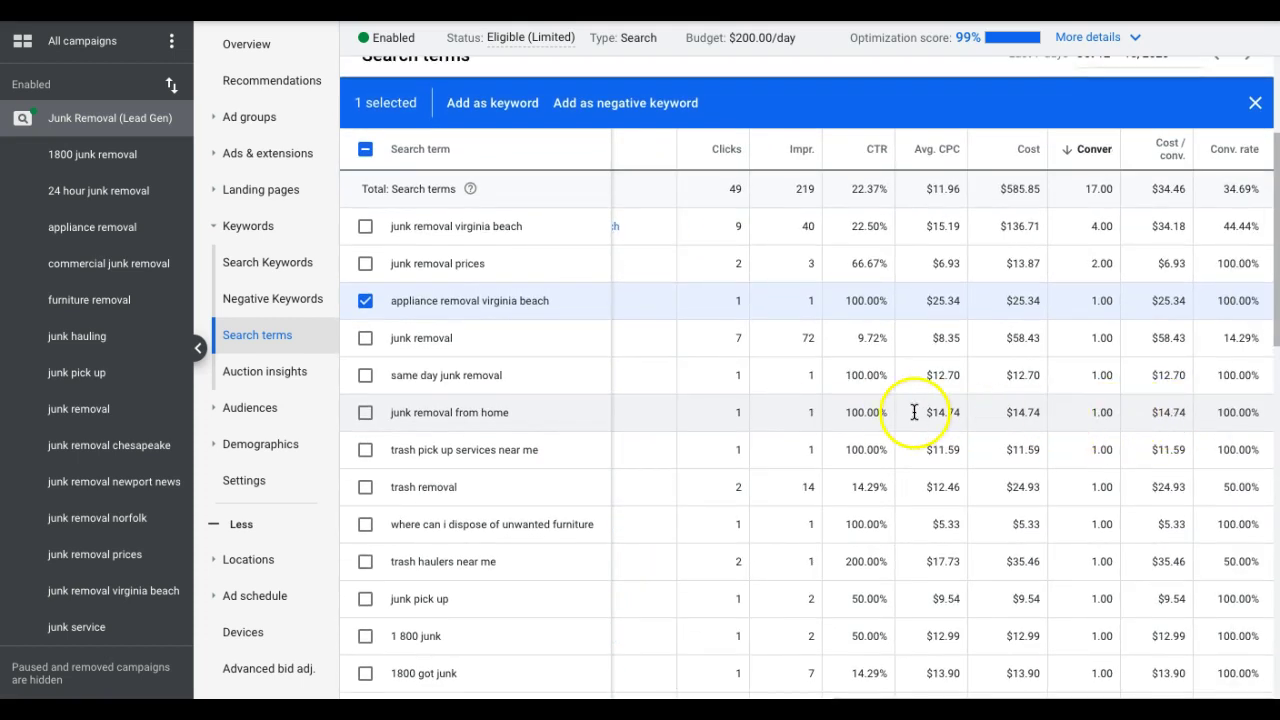
pyautogui.hscroll(-3, 914, 412)
pyautogui.click(364, 428)
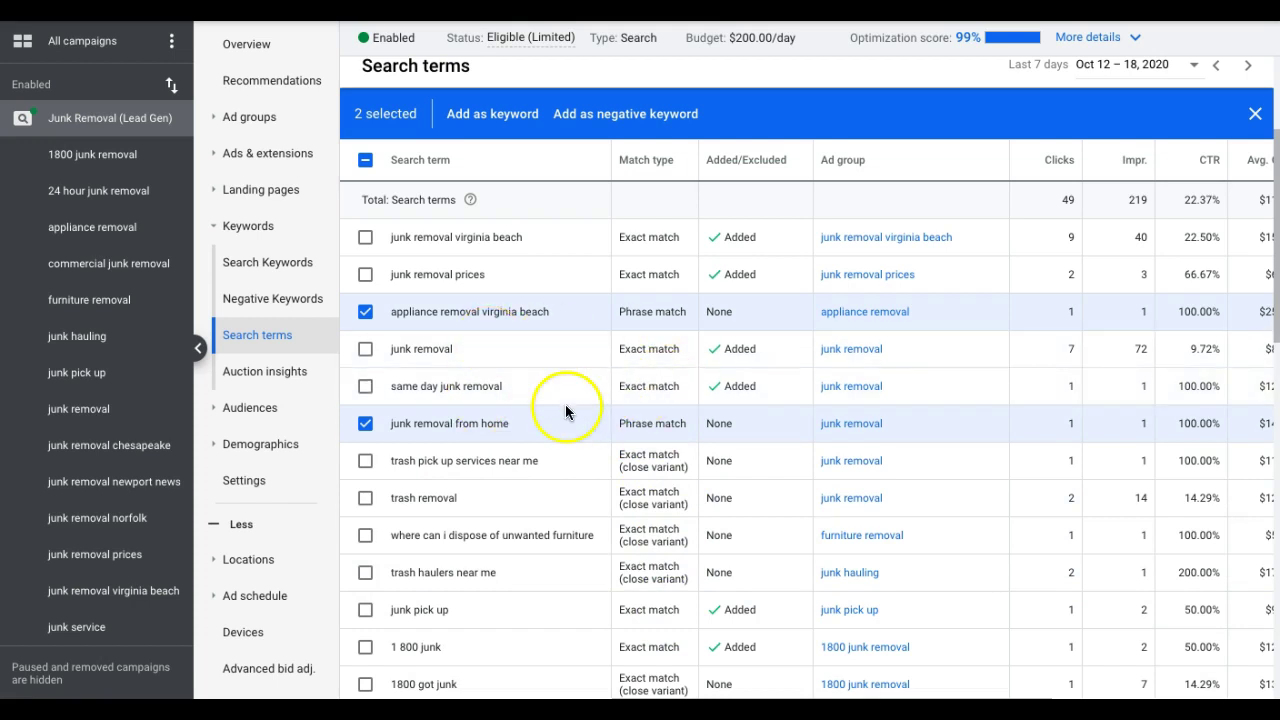
# Set up the two selected search terms as keywords, opening the exact-match bracket on both and entering the second as [junk removal from home].
pyautogui.click(478, 116)
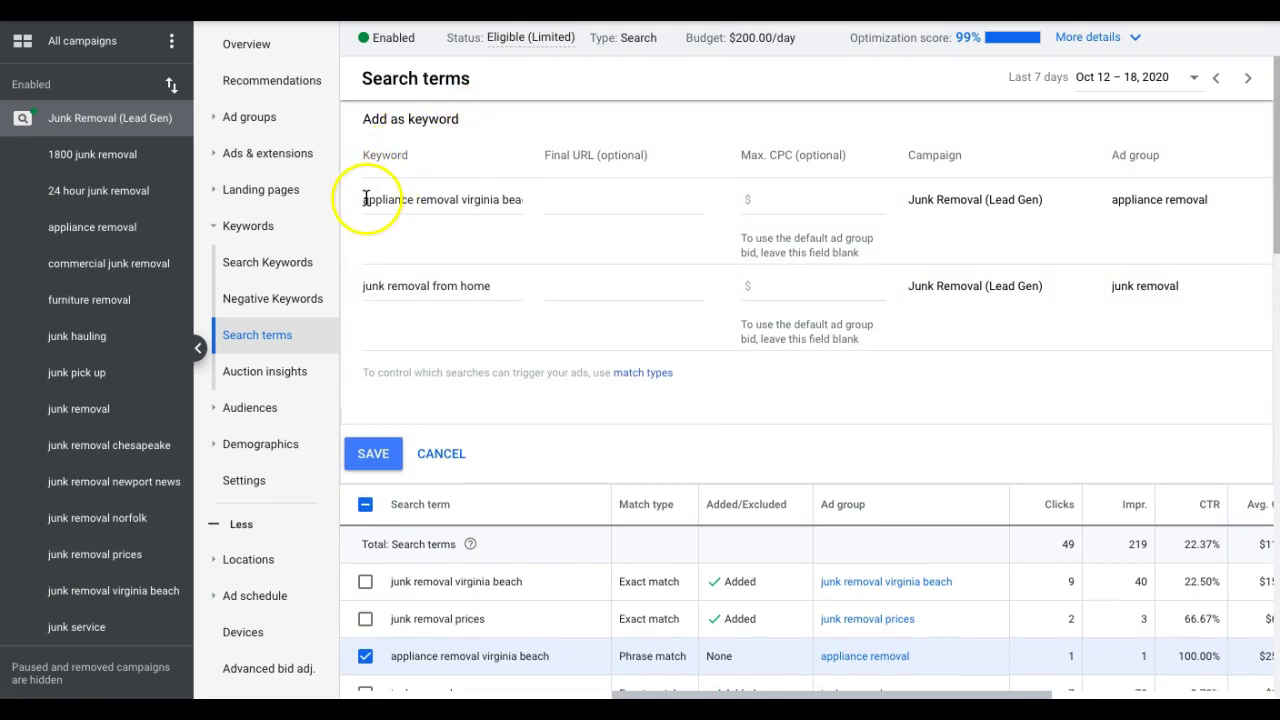
pyautogui.click(364, 199)
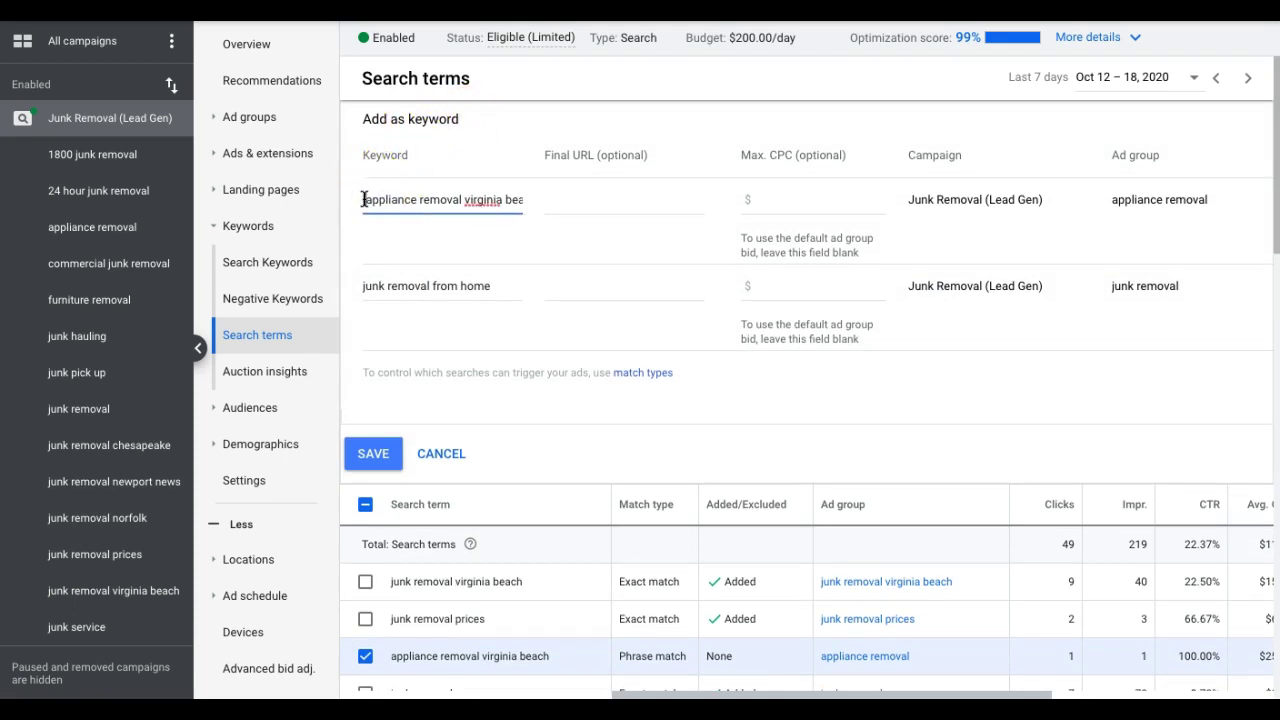
pyautogui.click(362, 286)
pyautogui.write('[')
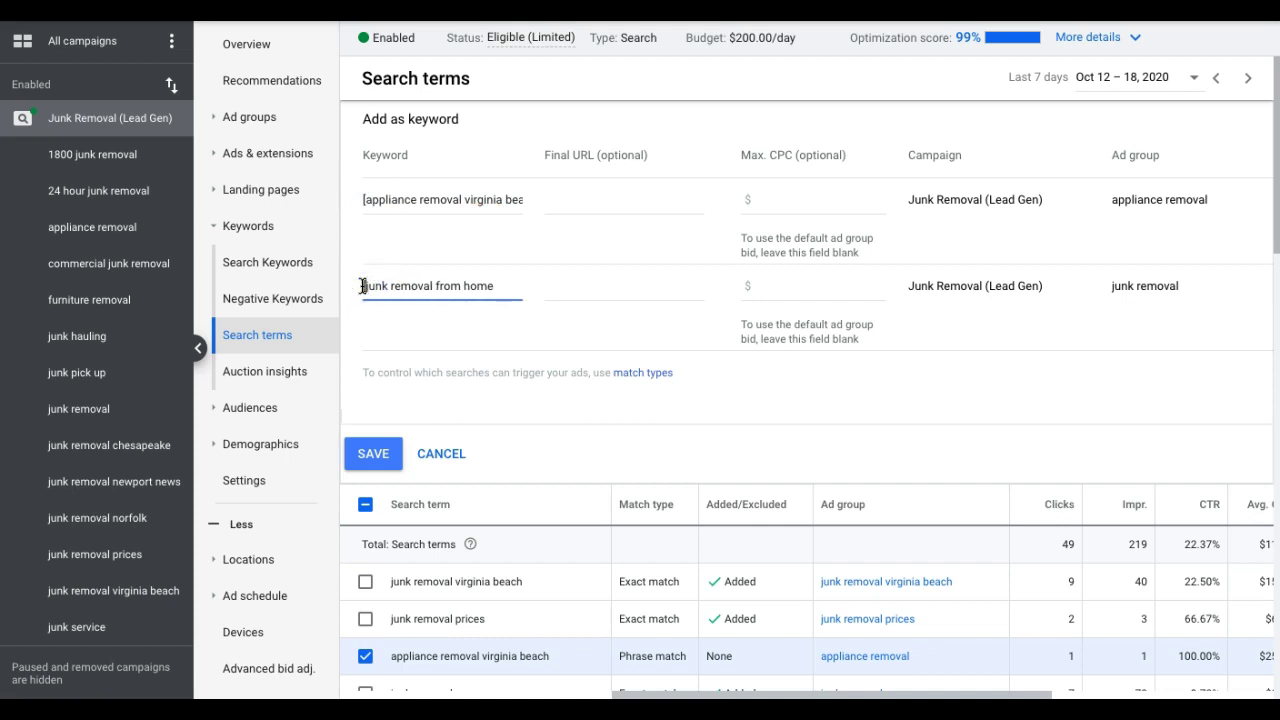
pyautogui.click(504, 288)
pyautogui.write(']')
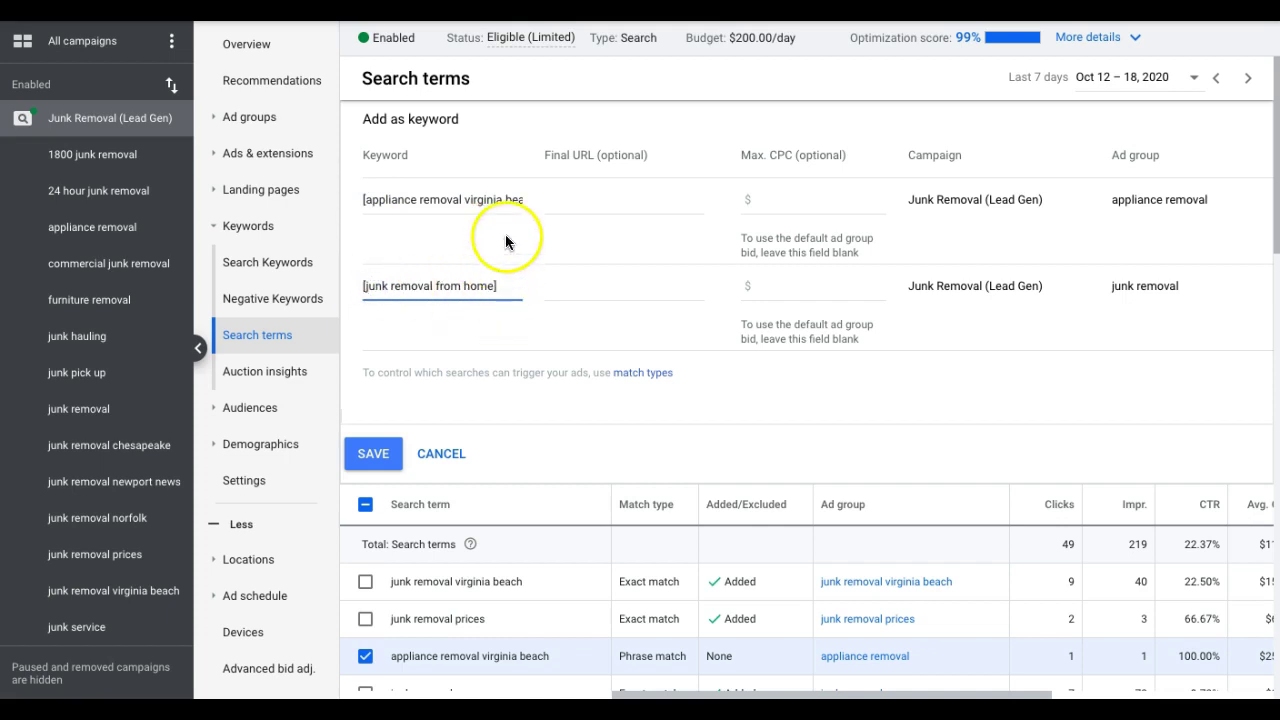
# Complete the exact-match keyword [appliance removal virginia beach], save both new keywords and clear the search term selection.
pyautogui.moveTo(493, 198); pyautogui.dragTo(556, 197)
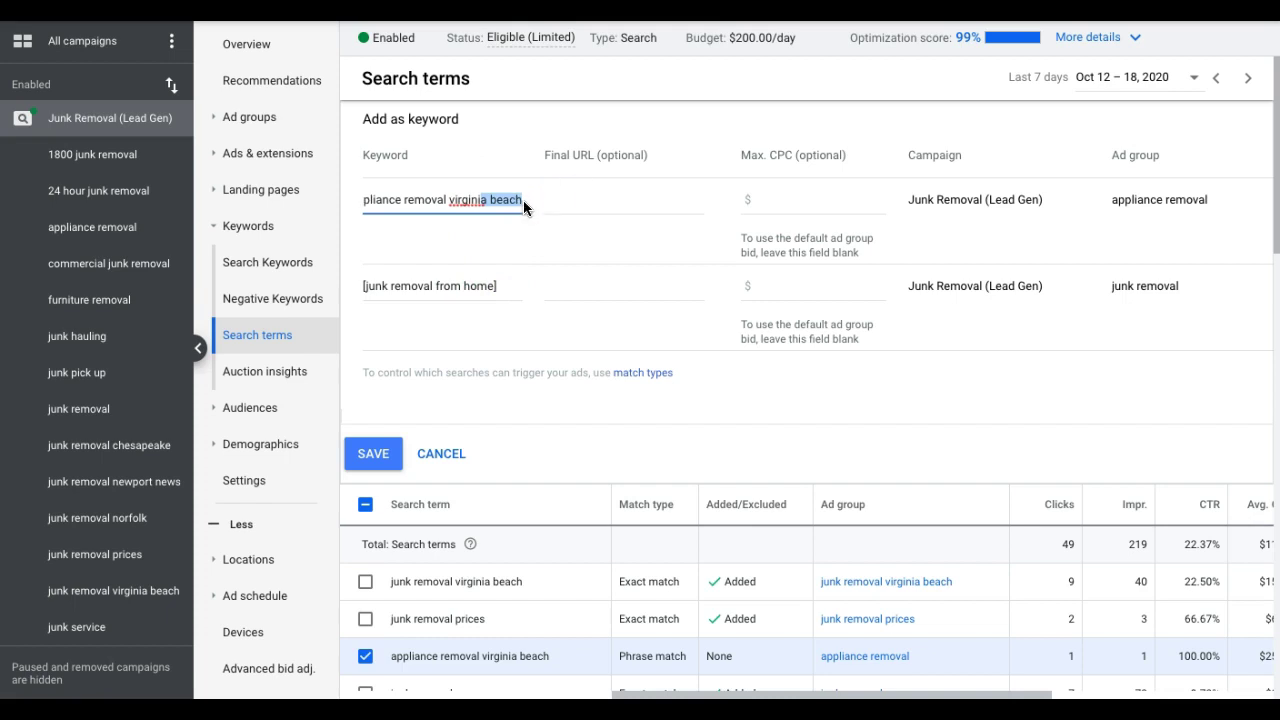
pyautogui.click(521, 200)
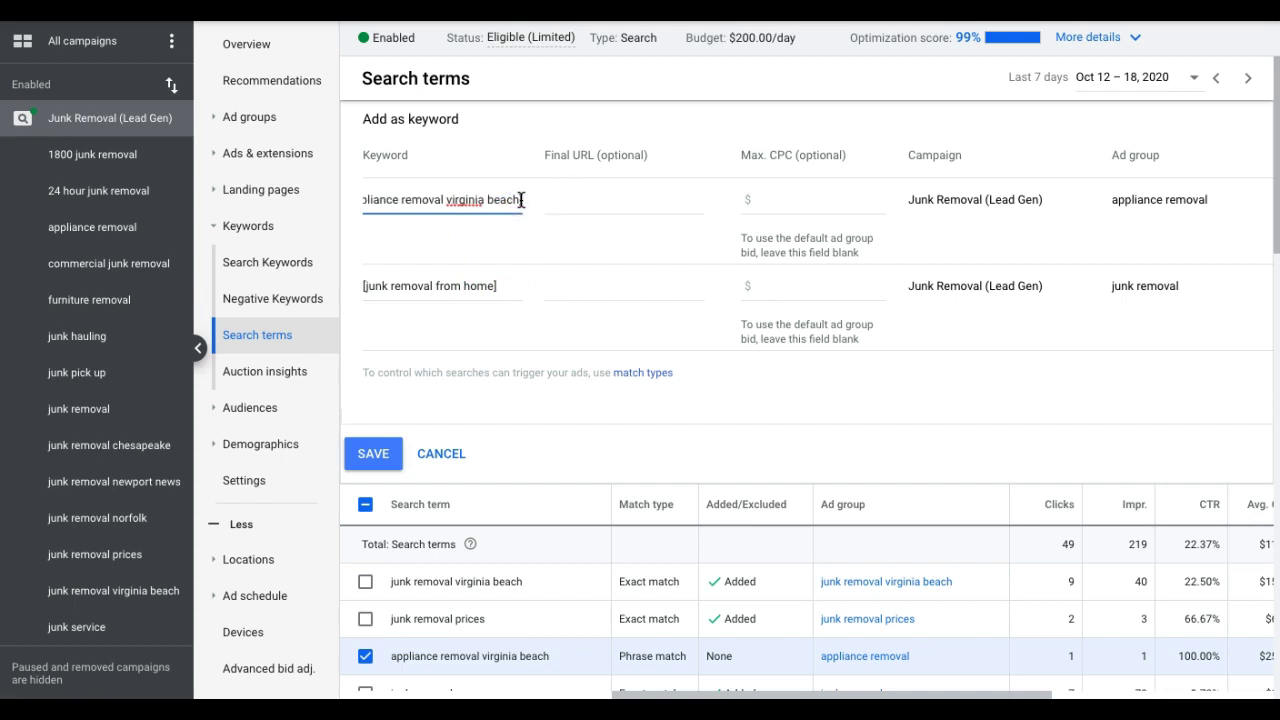
pyautogui.click(378, 455)
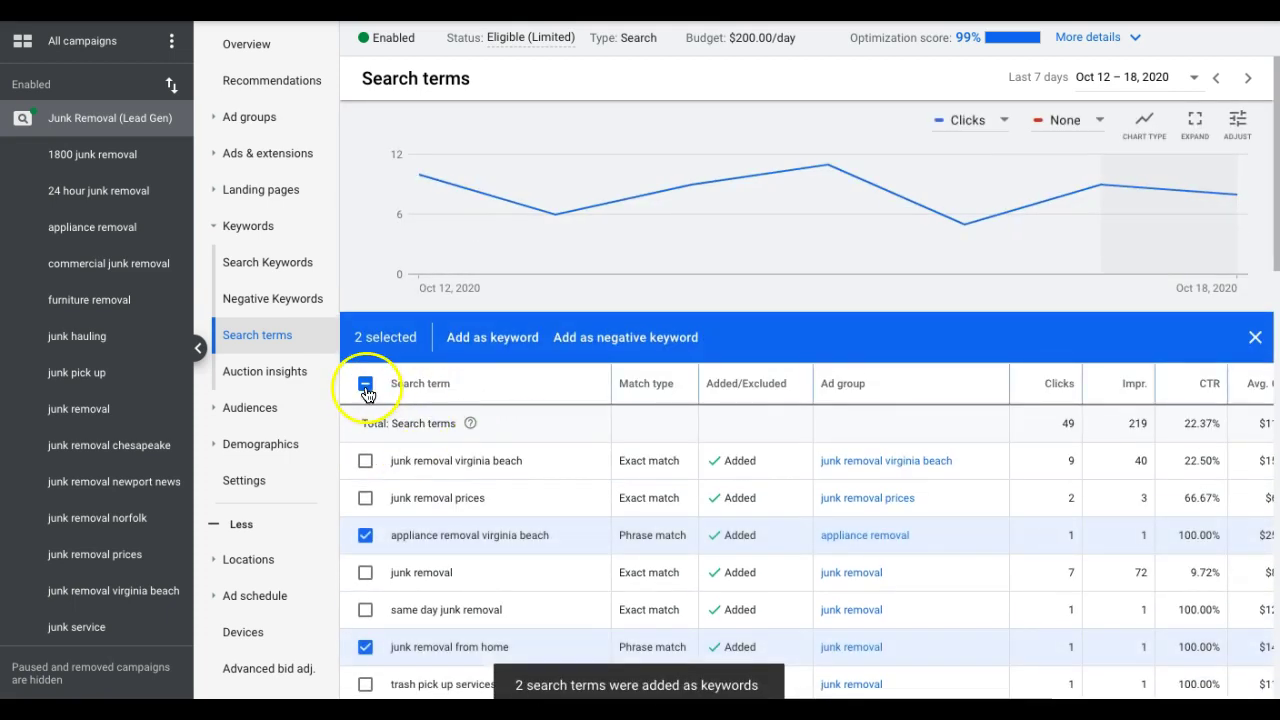
pyautogui.click(366, 385)
pyautogui.click(366, 385)
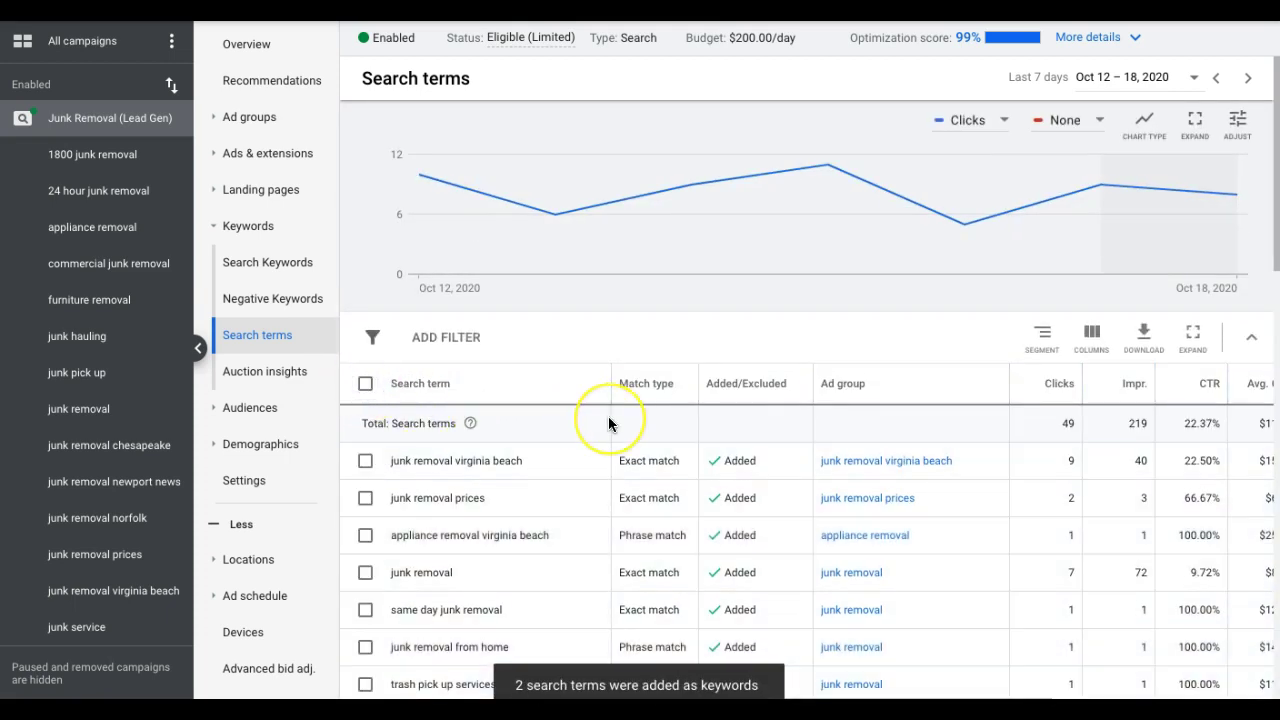
# Examine the remaining search terms' added status, cost and conversions through the end of the list for irrelevant or non-converting queries.
pyautogui.scroll(-1, 608, 420)
pyautogui.scroll(-5, 608, 418)
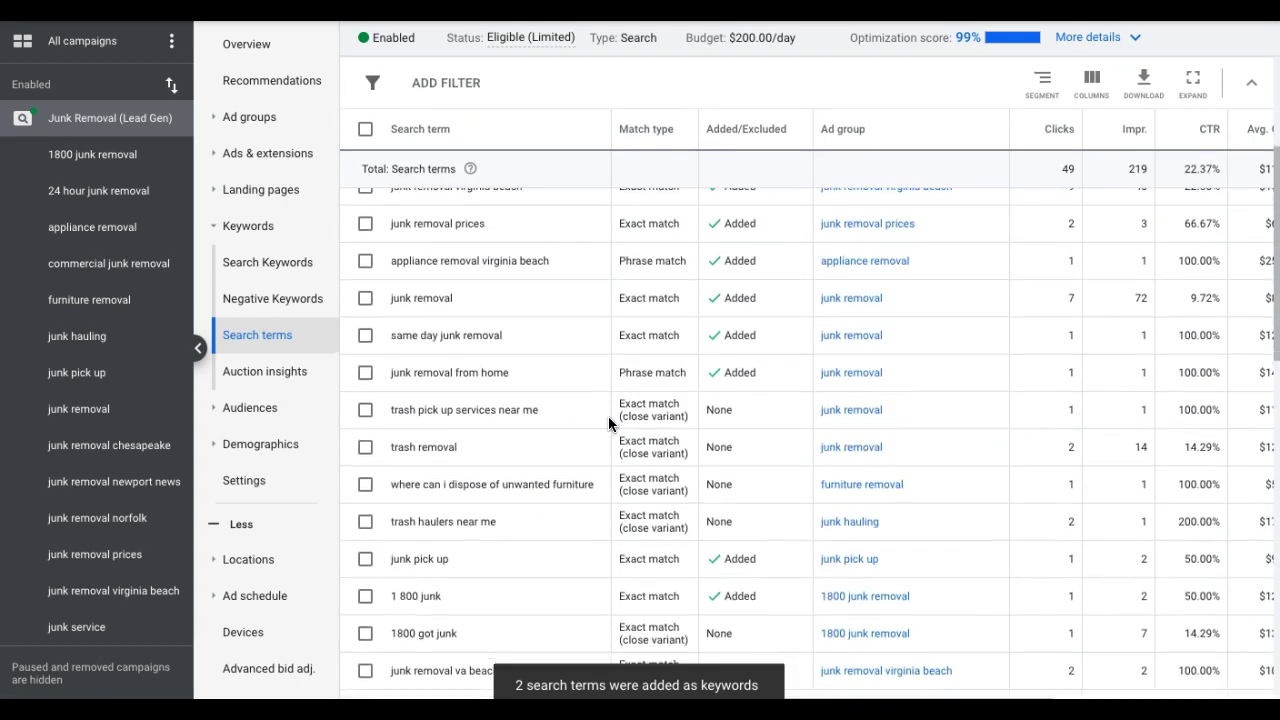
pyautogui.scroll(-3, 608, 416)
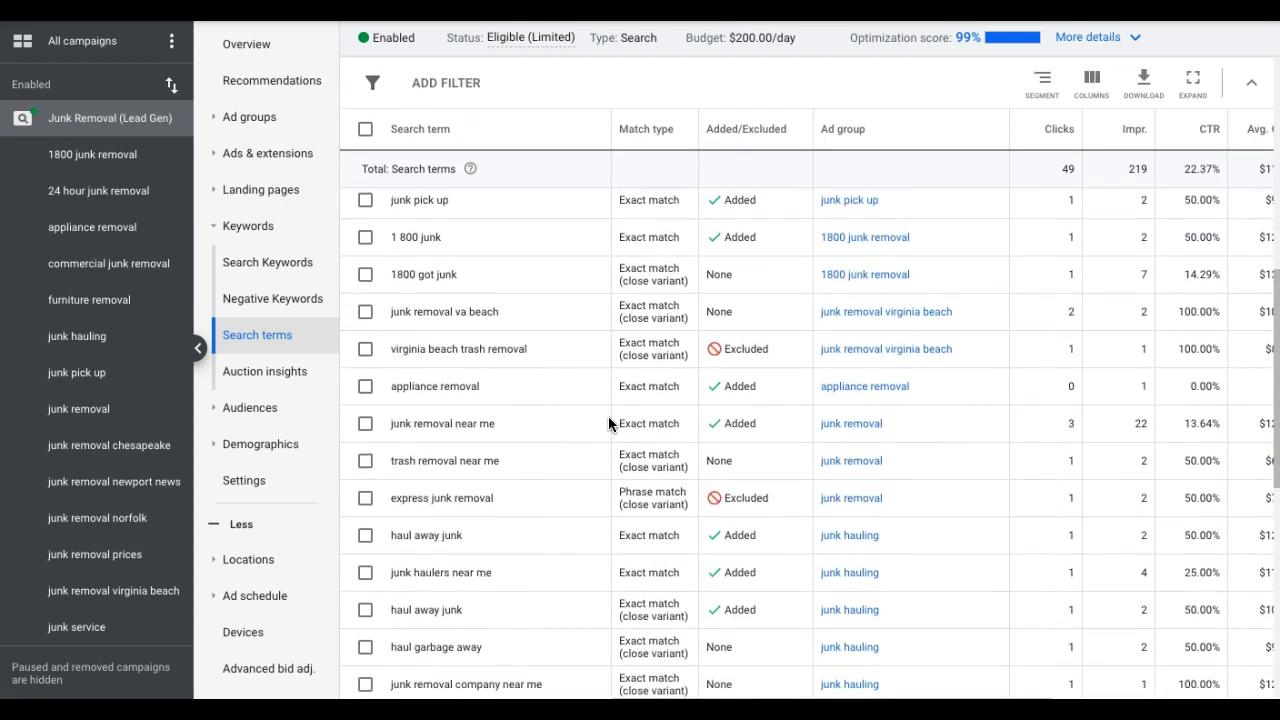
pyautogui.hscroll(5, 685, 444)
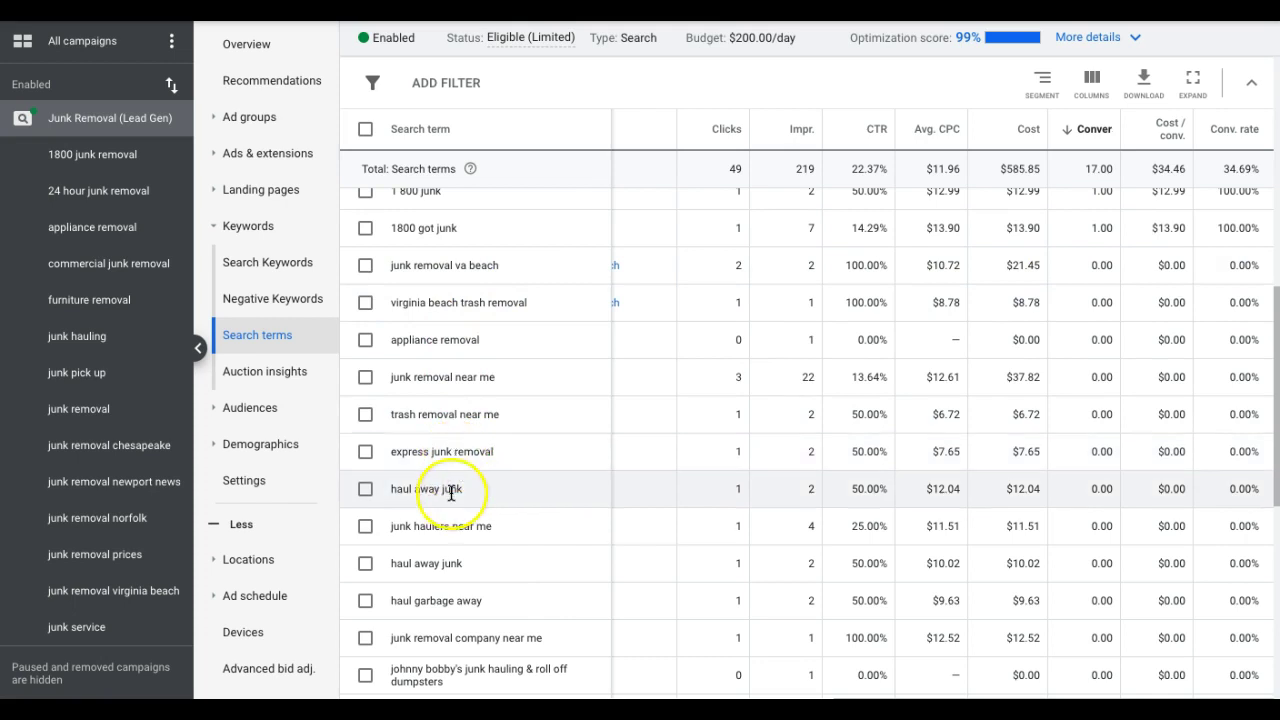
pyautogui.scroll(-3, 451, 488)
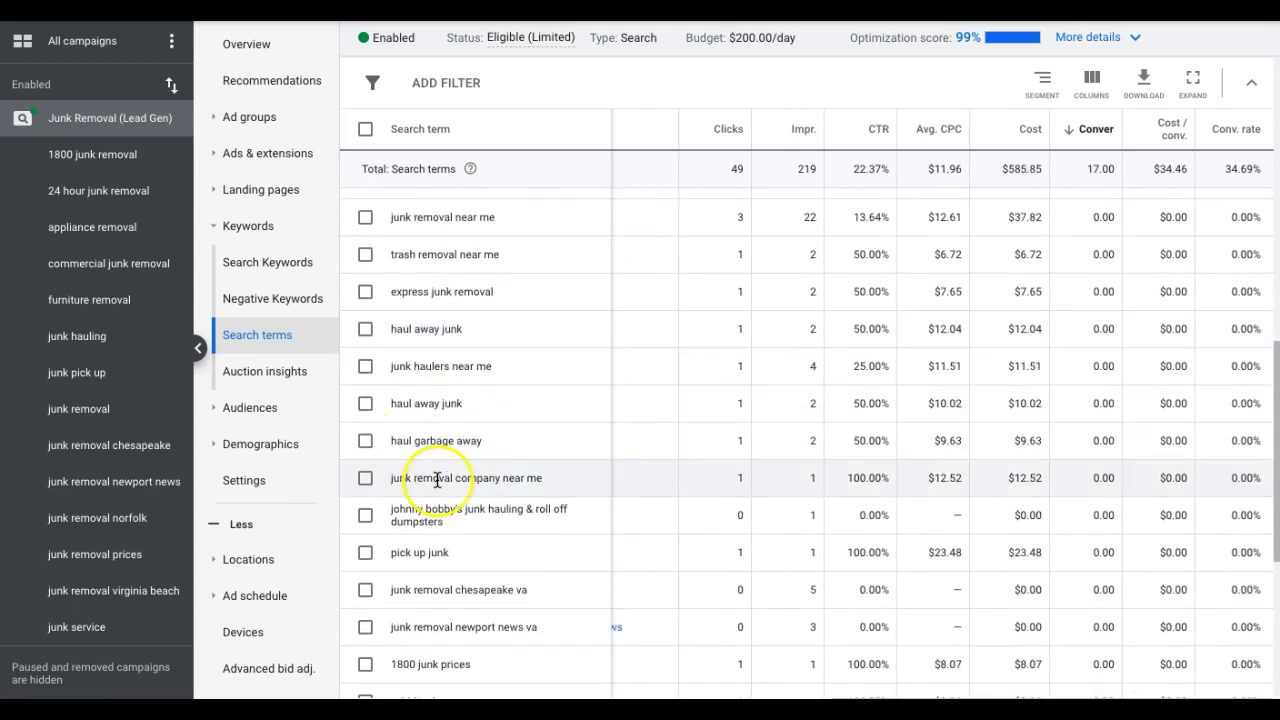
pyautogui.scroll(-4, 437, 480)
pyautogui.scroll(-3, 437, 480)
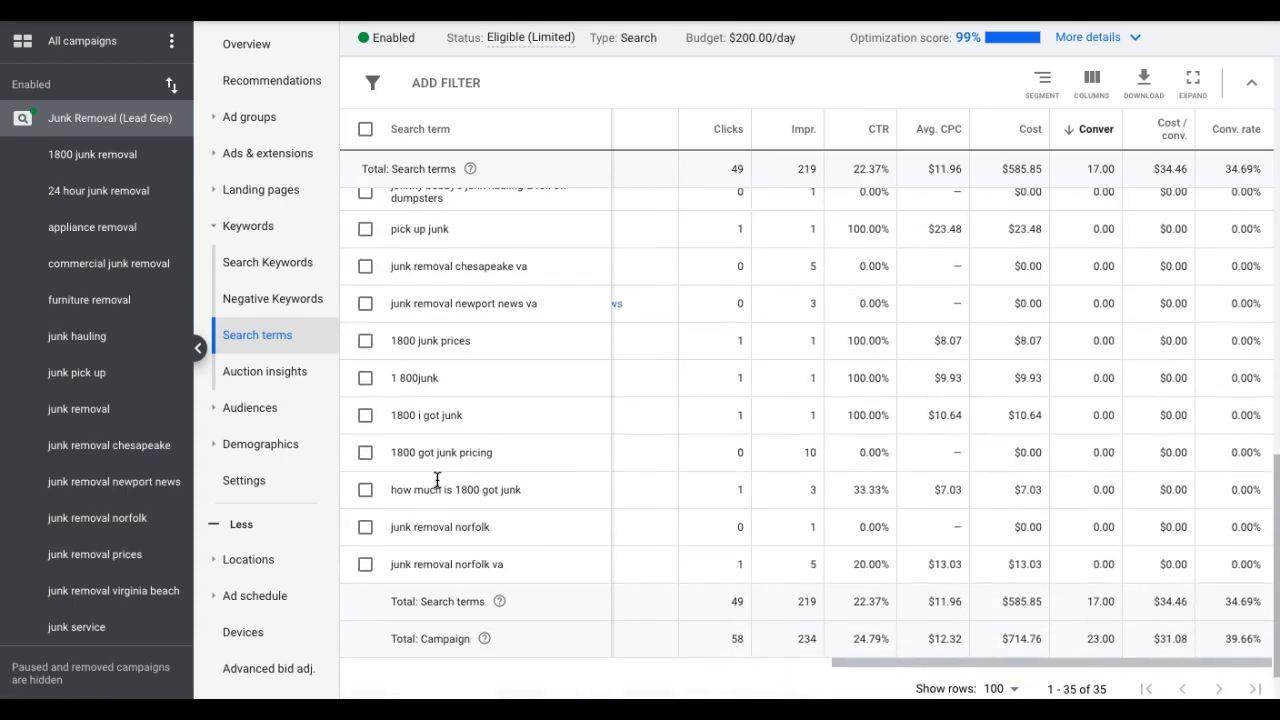
pyautogui.click(365, 527)
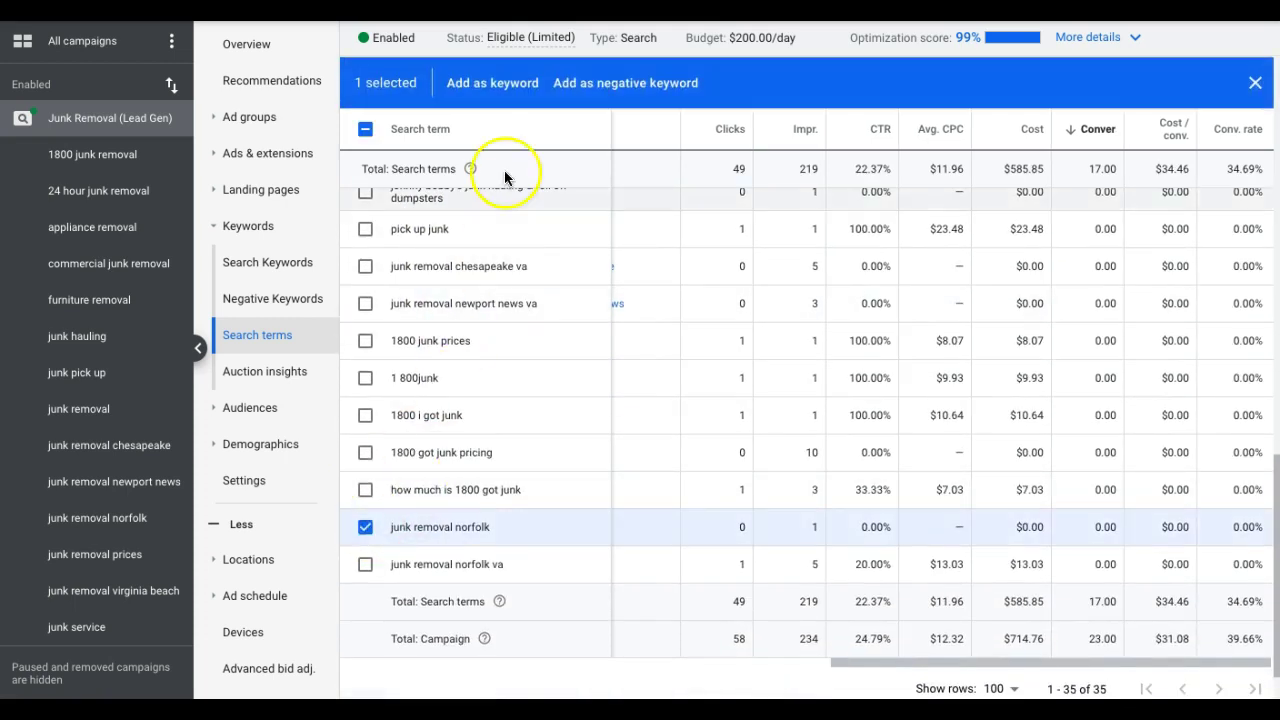
pyautogui.click(606, 83)
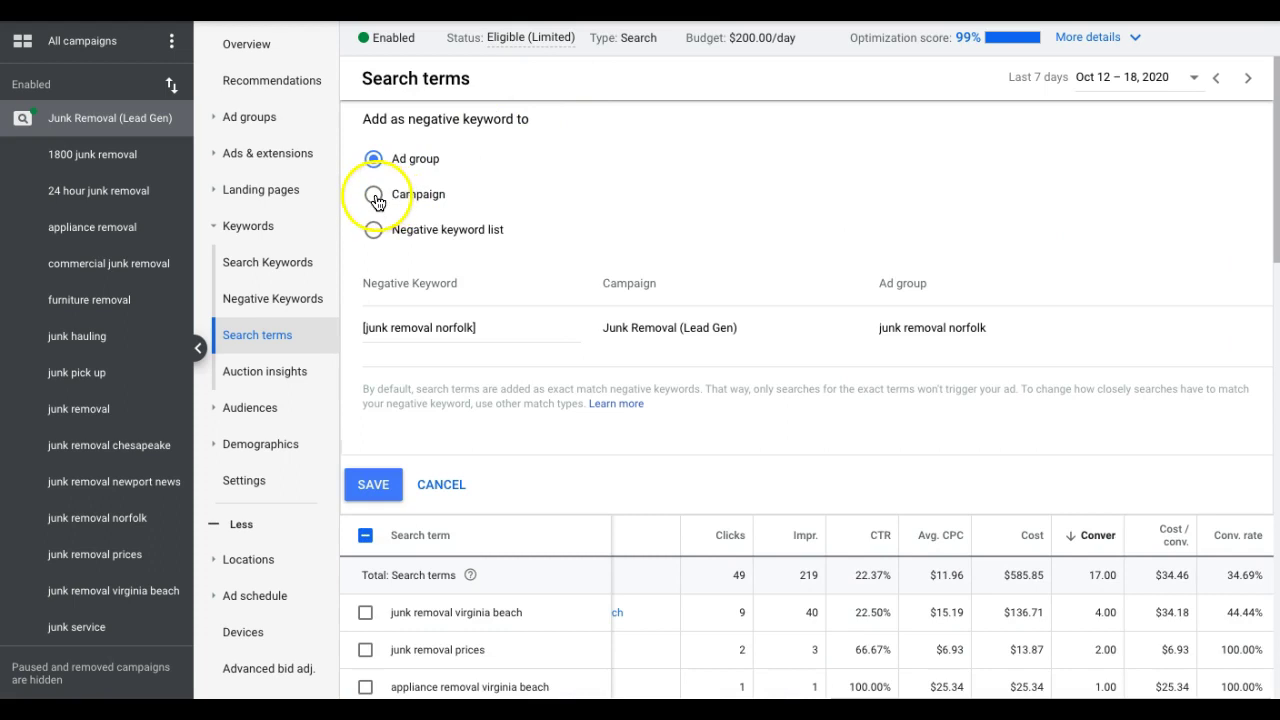
pyautogui.click(373, 194)
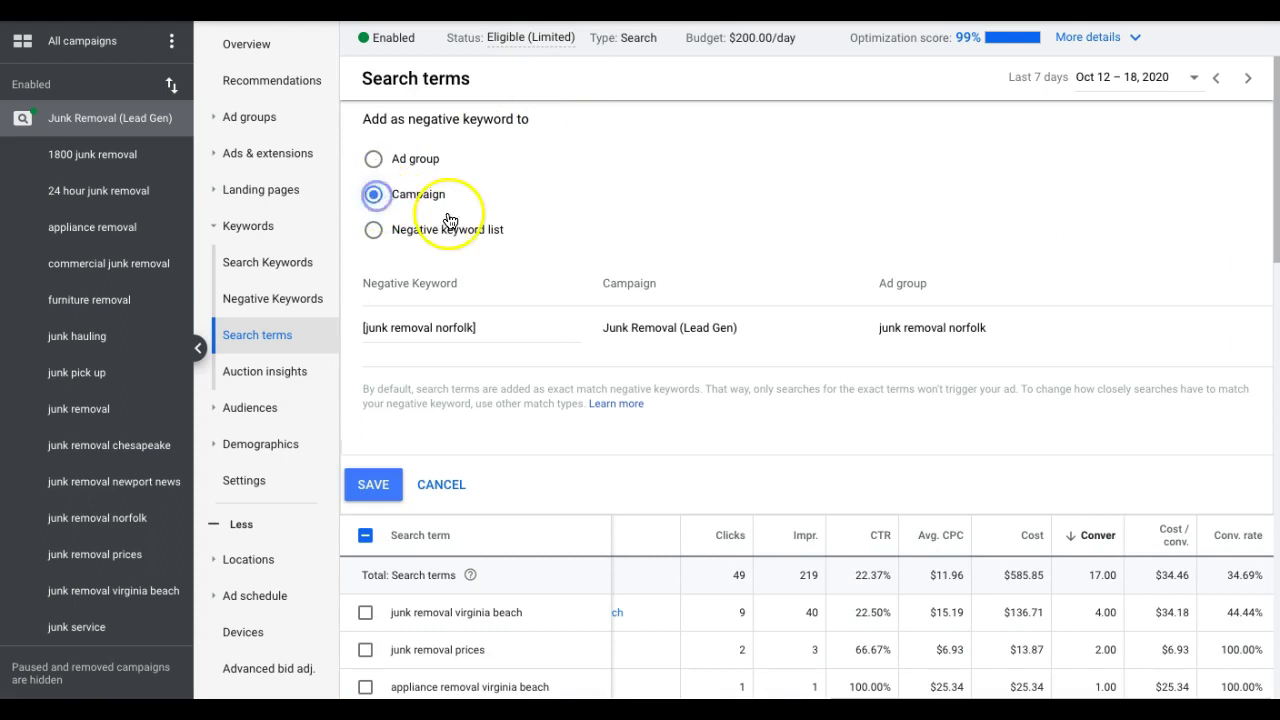
pyautogui.click(445, 486)
# Review the clicks, cost and conversion rate of the search terms without conversions once more.
pyautogui.scroll(-5, 655, 491)
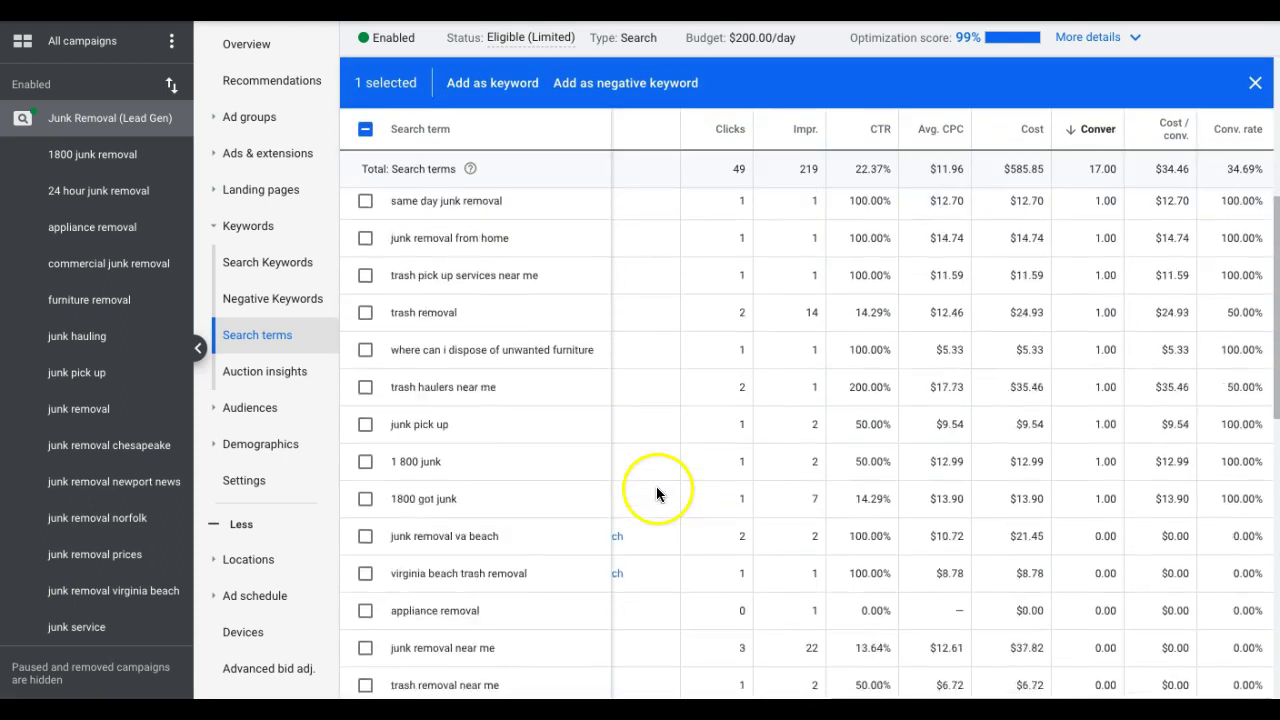
pyautogui.scroll(-4, 656, 493)
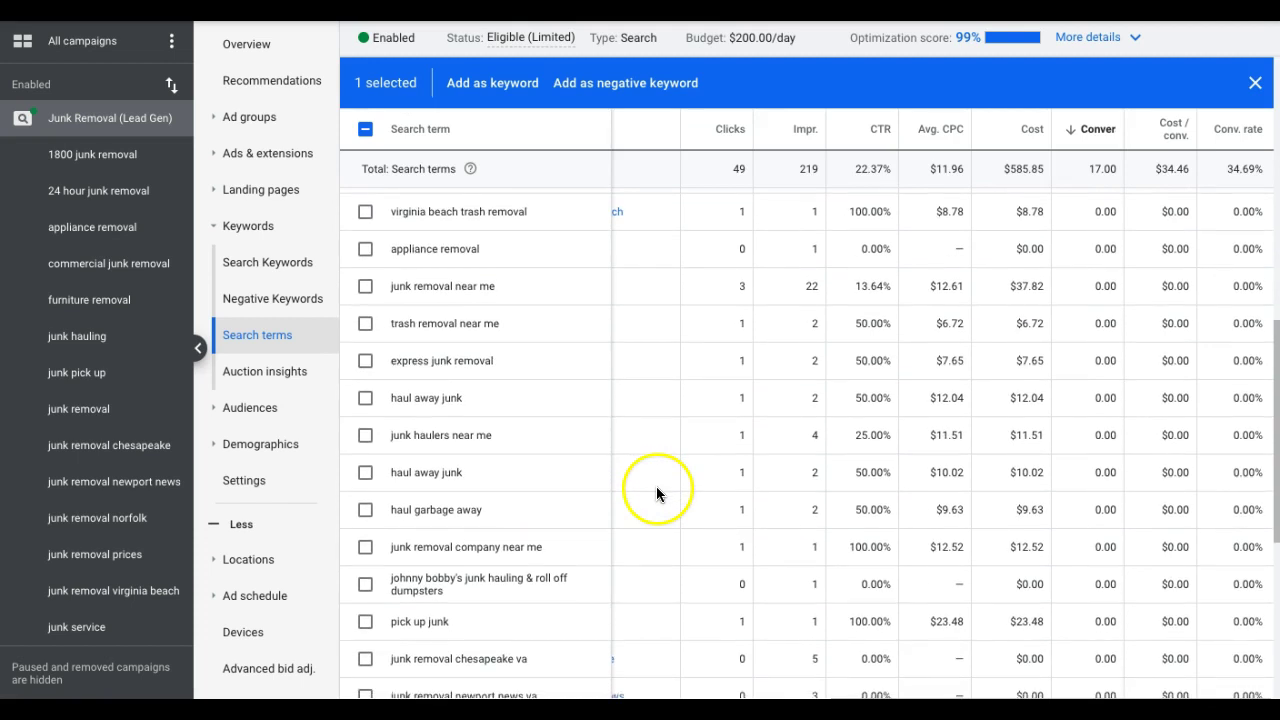